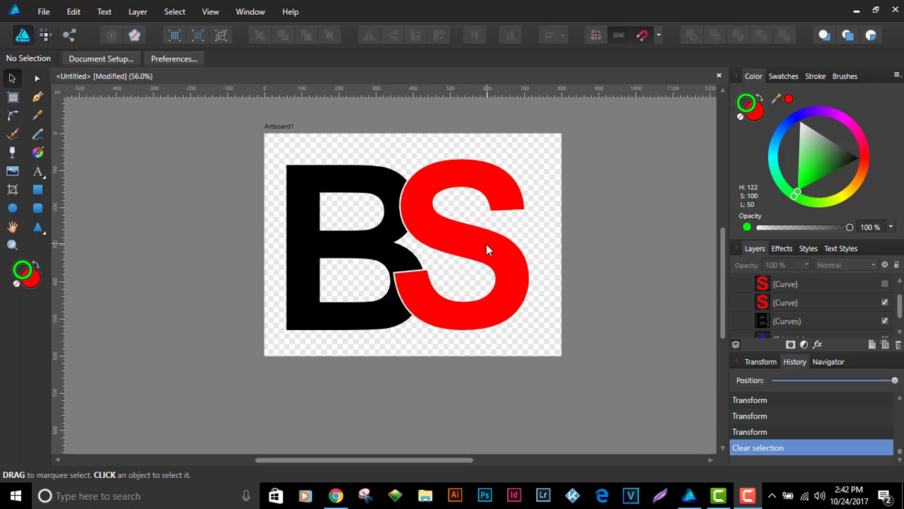
scroll(434, 239, "up", 1)
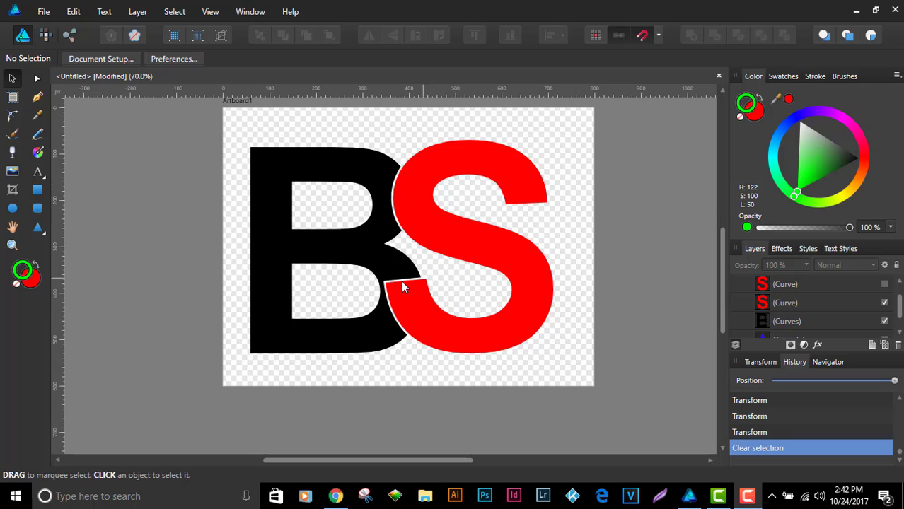
scroll(403, 287, "up", 1)
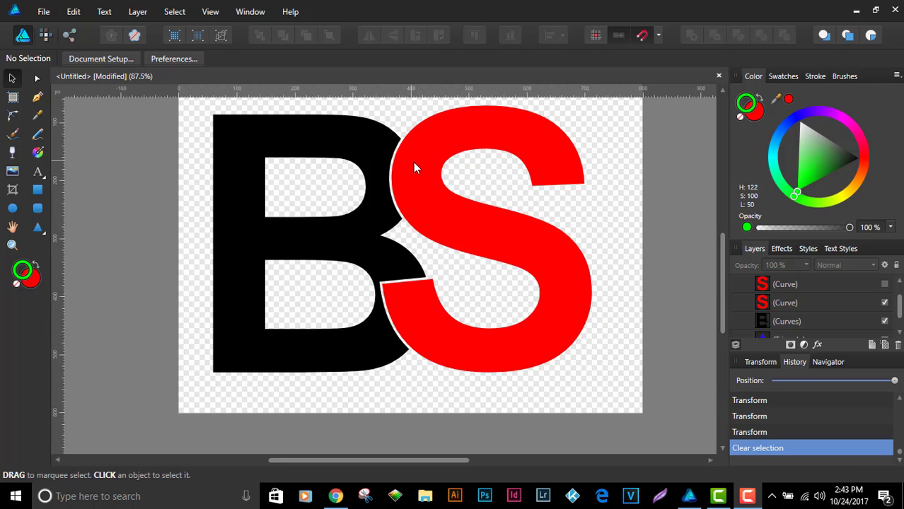
scroll(427, 174, "down", 2)
left_click_drag(411, 206, 425, 203)
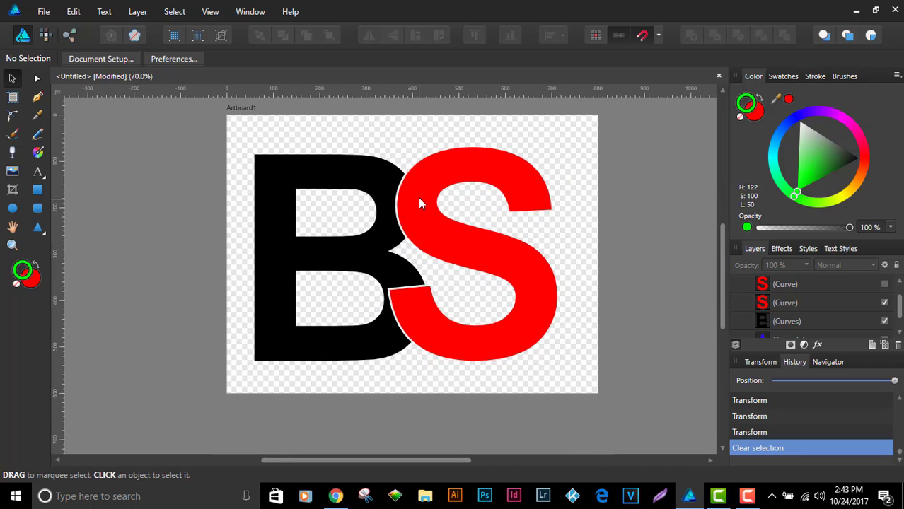
Step: Delete all the letter curves and the triangle from Artboard1, leaving the artboard empty
left_click(413, 169)
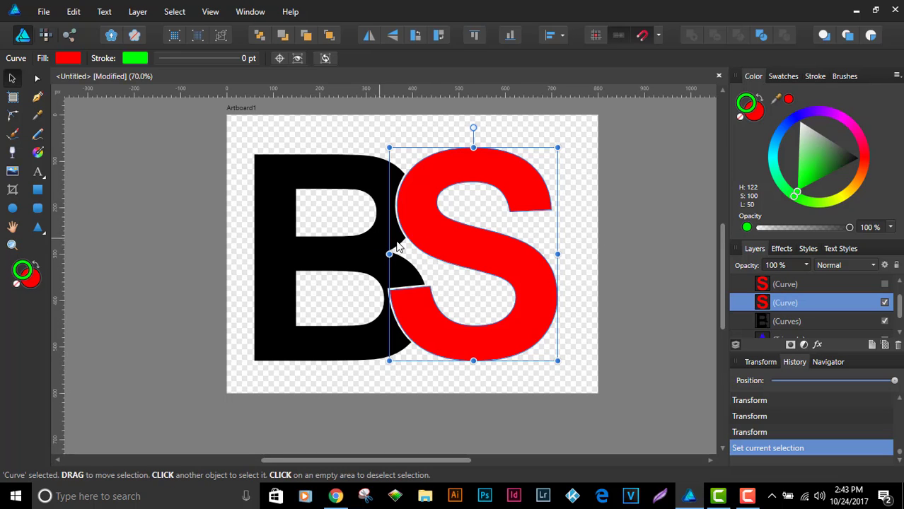
scroll(813, 306, "down", 1)
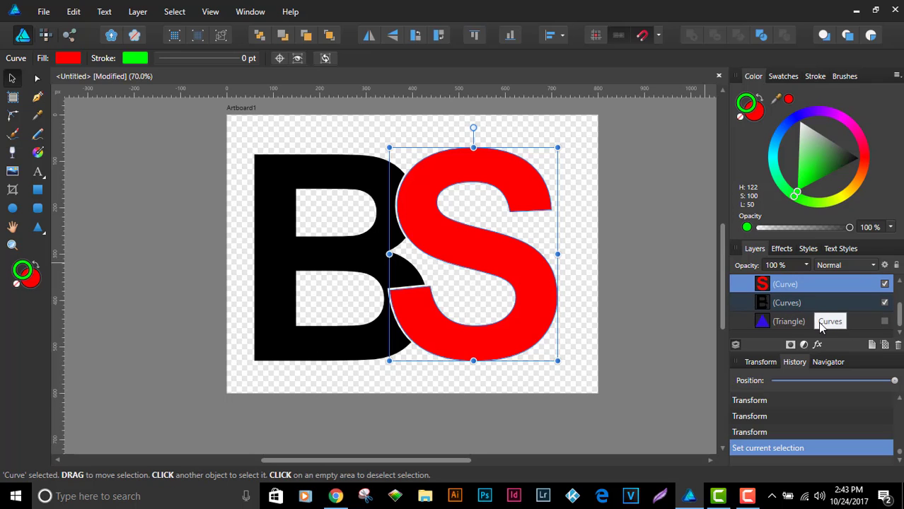
left_click(819, 321)
scroll(820, 314, "up", 2)
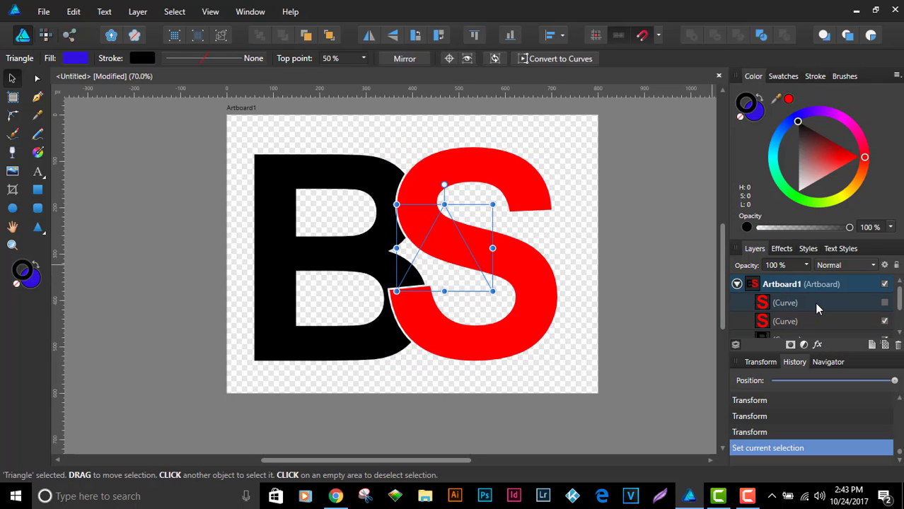
left_click(814, 302, "shift")
key("Delete")
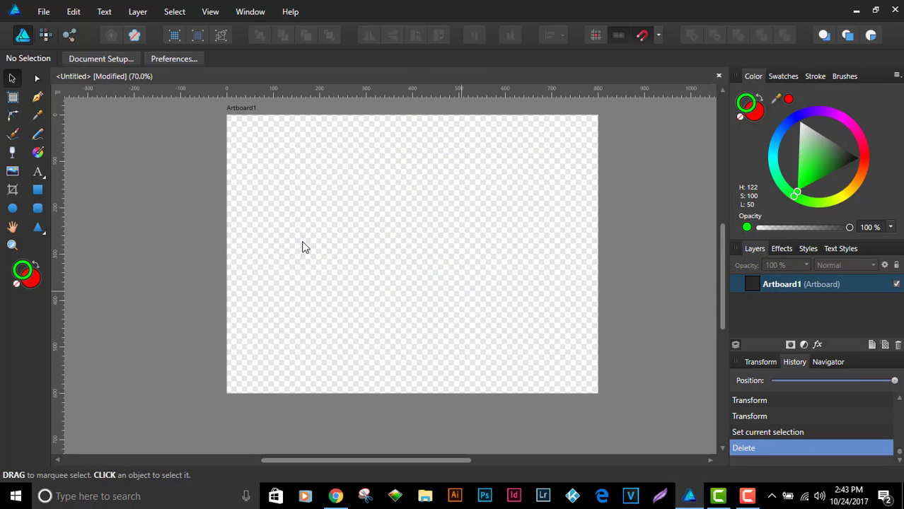
Step: Add the artistic text "BS" in large Arial Bold letters on the artboard
left_click(38, 173)
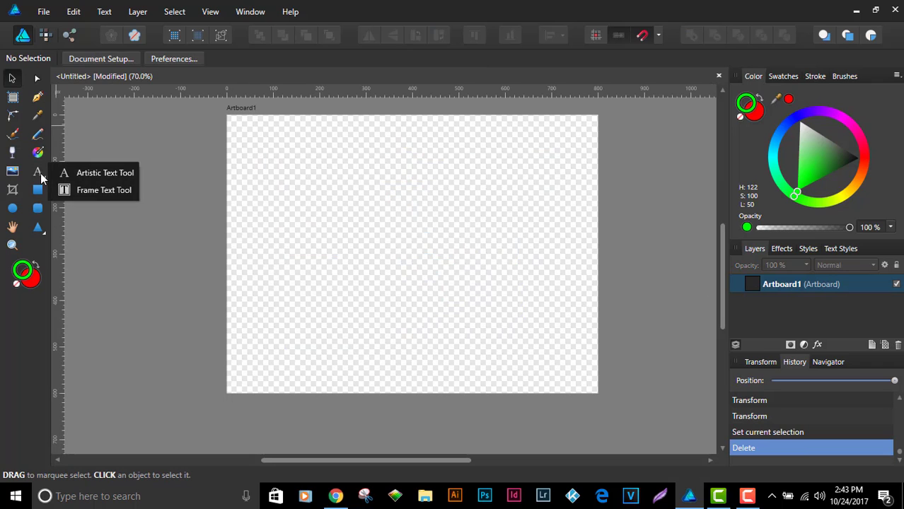
left_click(92, 174)
left_click_drag(263, 181, 318, 366)
type("B")
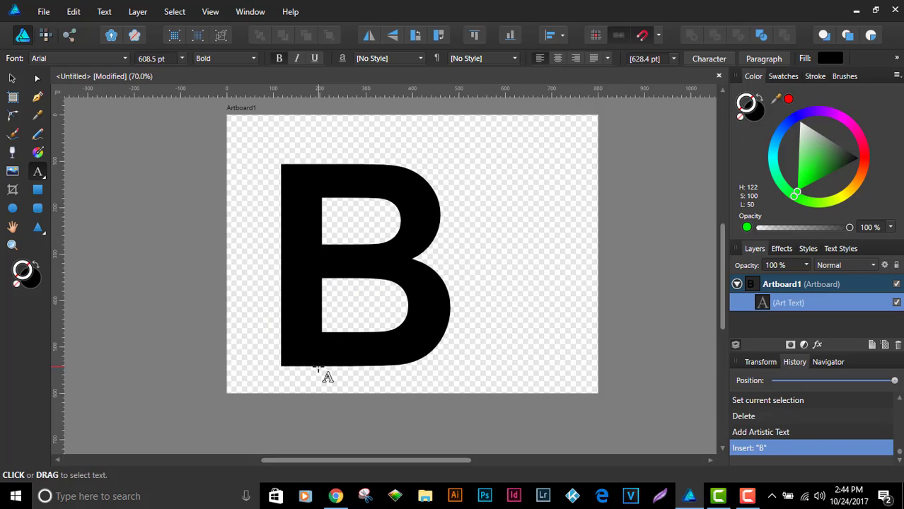
type("S")
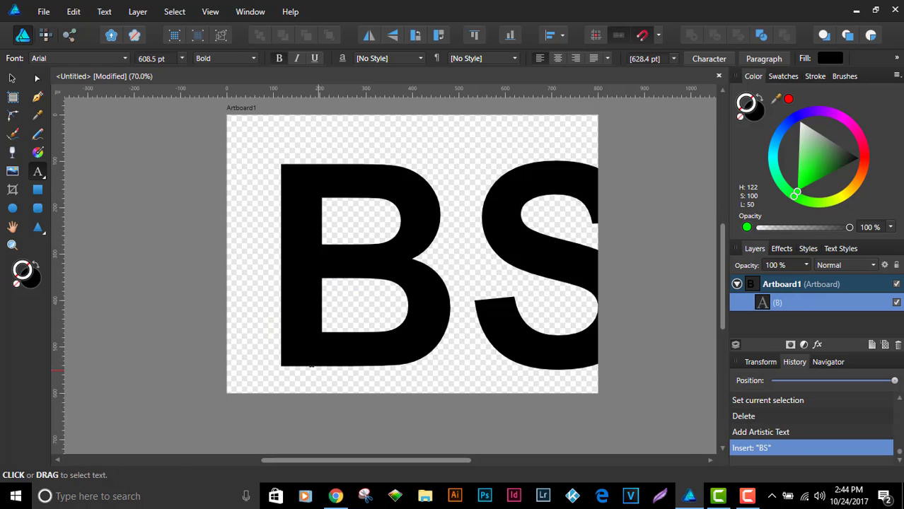
Step: Scale the BS text down to about 528 pt and position it near the middle of the artboard
key("Escape")
key("v")
left_click_drag(424, 230, 391, 220)
left_click_drag(620, 416, 567, 380)
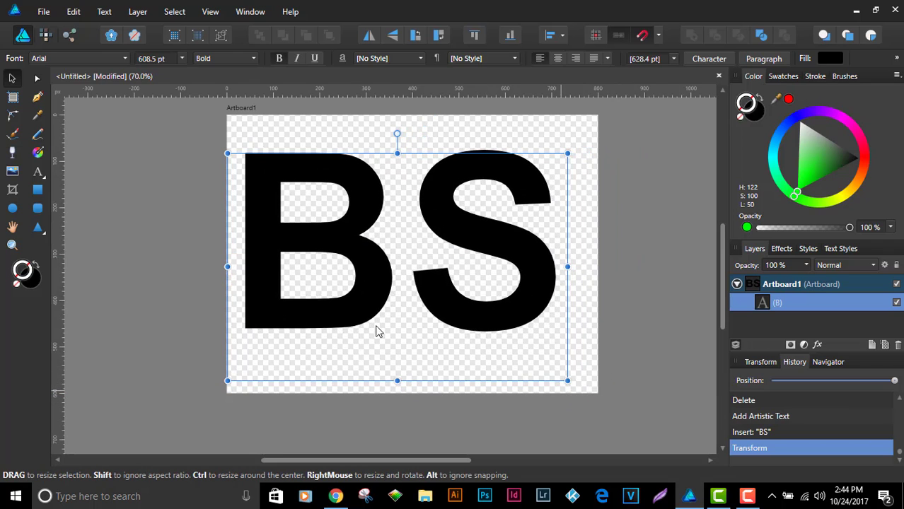
left_click_drag(372, 327, 385, 335)
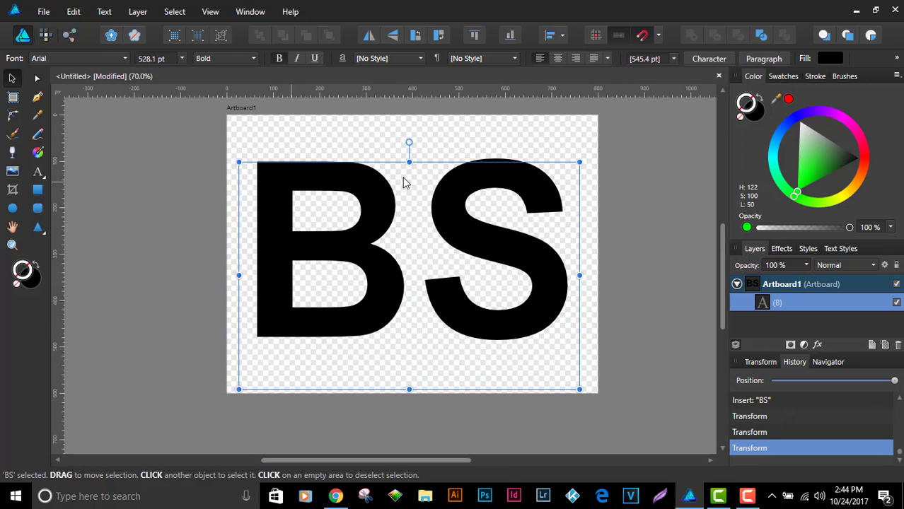
Step: Convert the BS text to curves and ungroup it into separate B and S objects
left_click(495, 245)
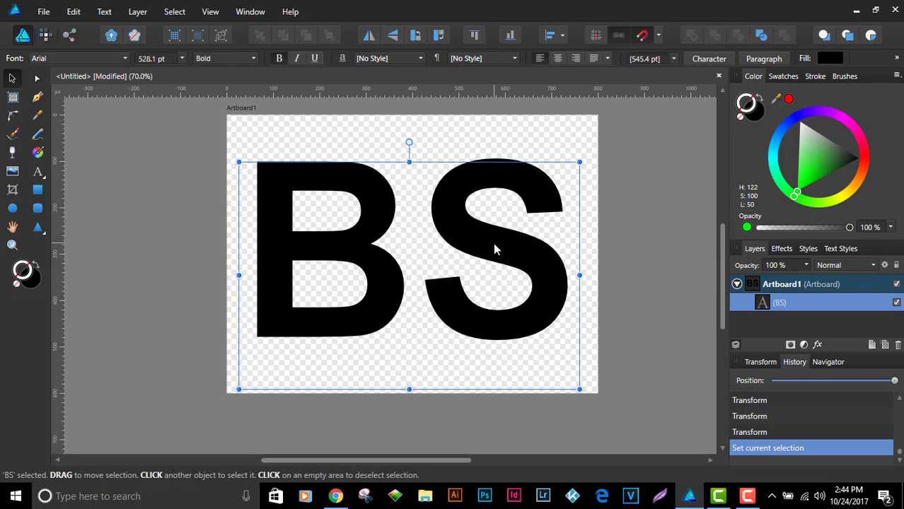
key("ctrl+Return")
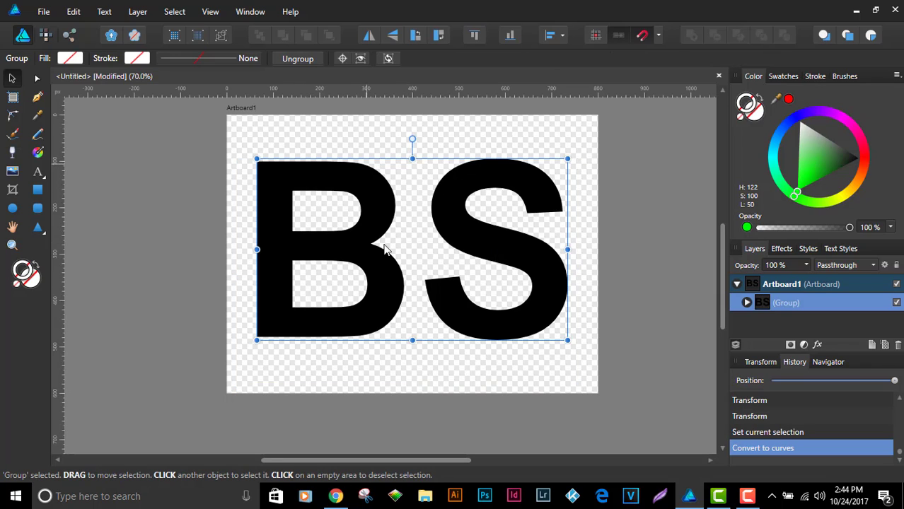
right_click(379, 205)
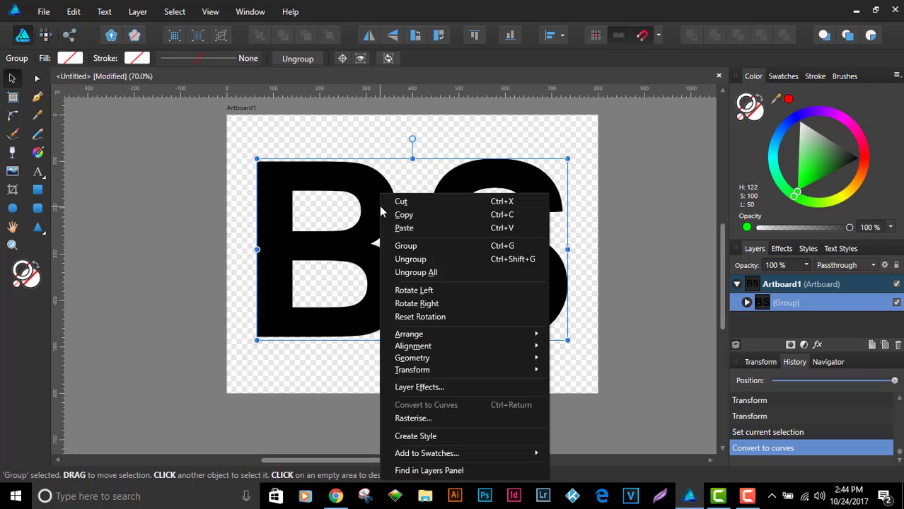
left_click(436, 259)
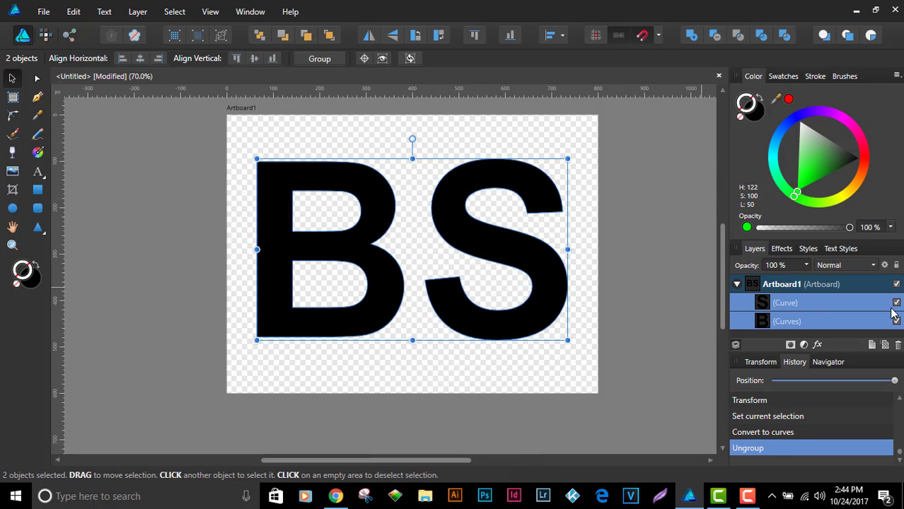
left_click(797, 290)
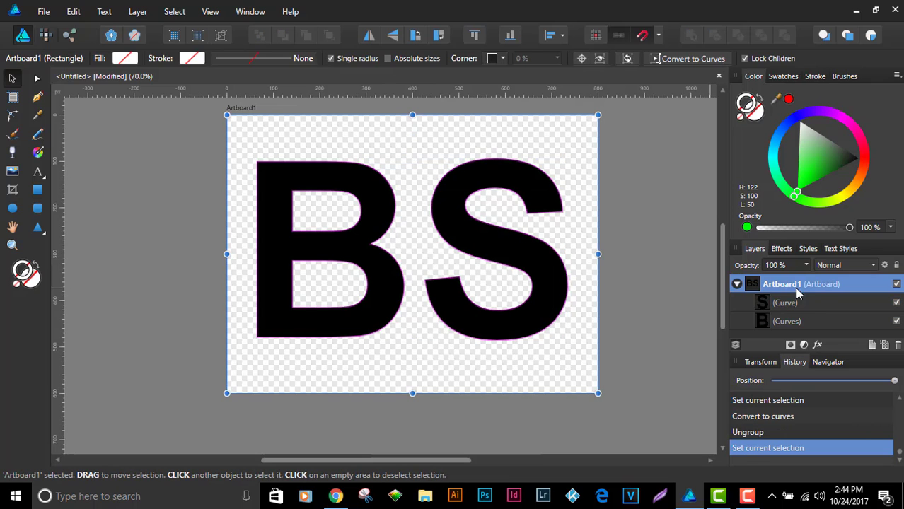
left_click(796, 304)
left_click(797, 320)
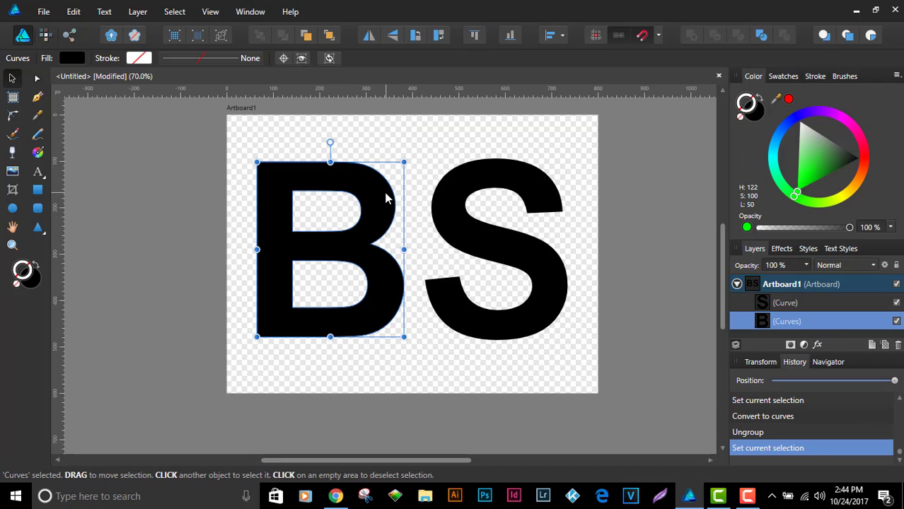
left_click(485, 189)
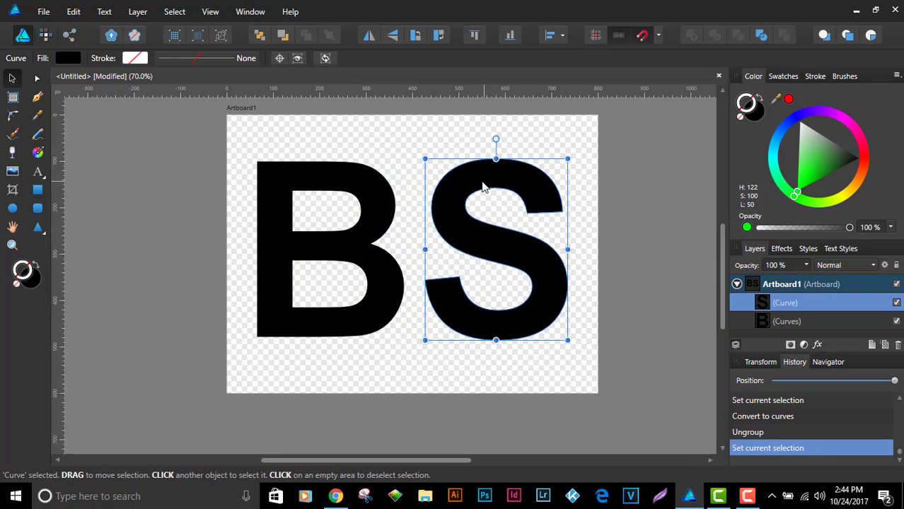
left_click(368, 178)
Step: Fill the letter S with pure red (H 0, S 100, L 50)
left_click(496, 182)
left_click(756, 114)
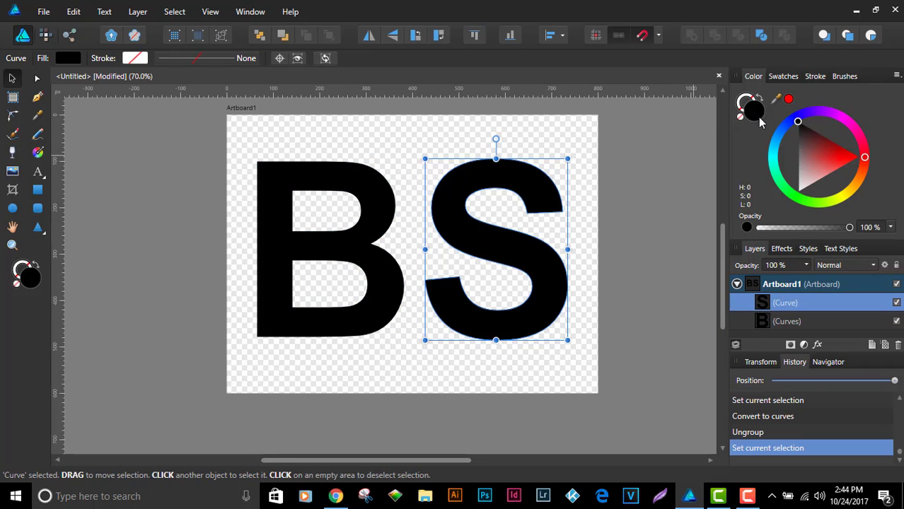
left_click(840, 162)
left_click_drag(840, 161, 884, 167)
left_click(374, 190)
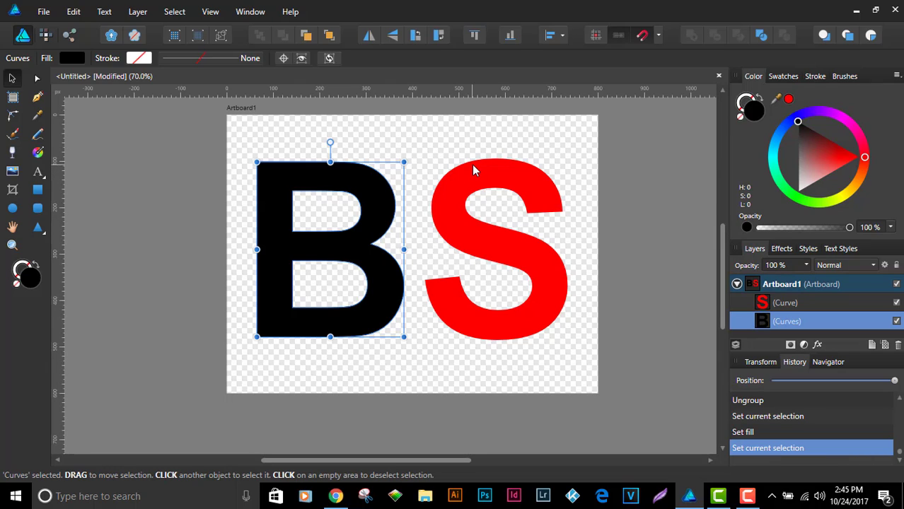
Step: Move the red S so it overlaps the right side of the B, duplicate it in place and hide the duplicate
left_click(465, 233)
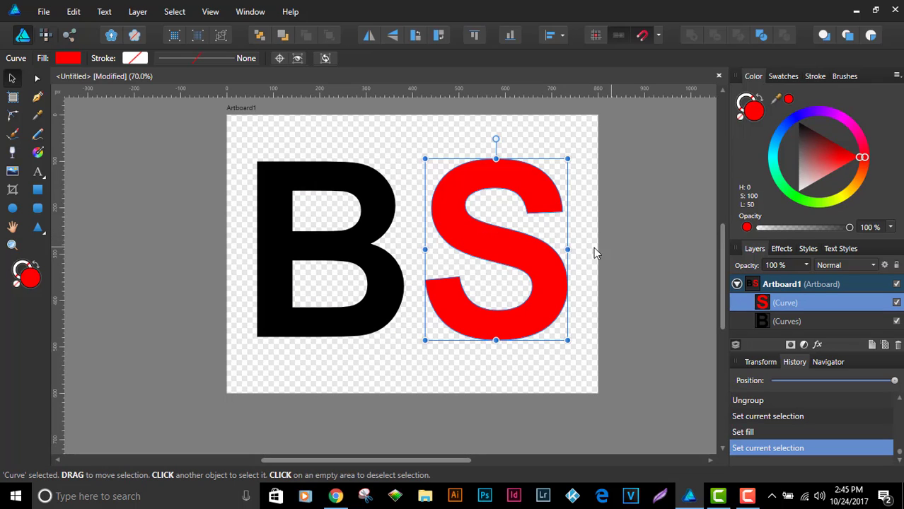
left_click_drag(526, 251, 472, 252)
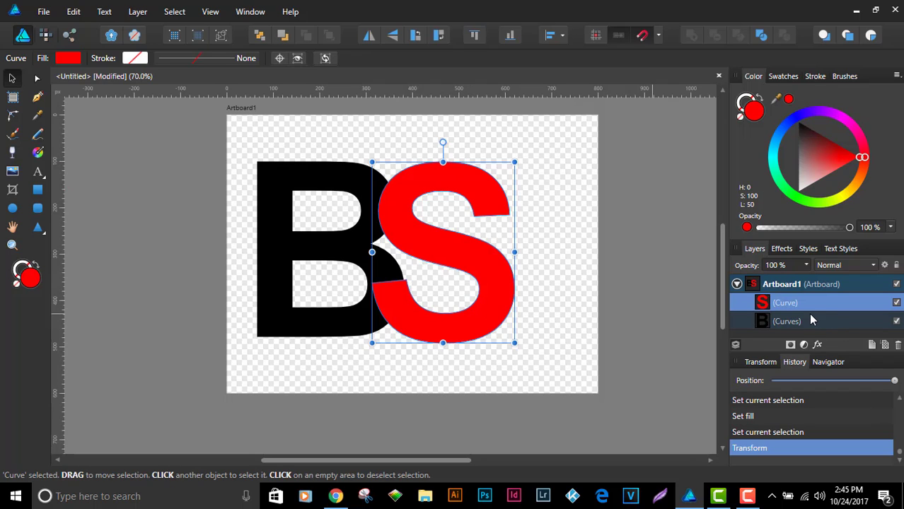
key("ctrl+j")
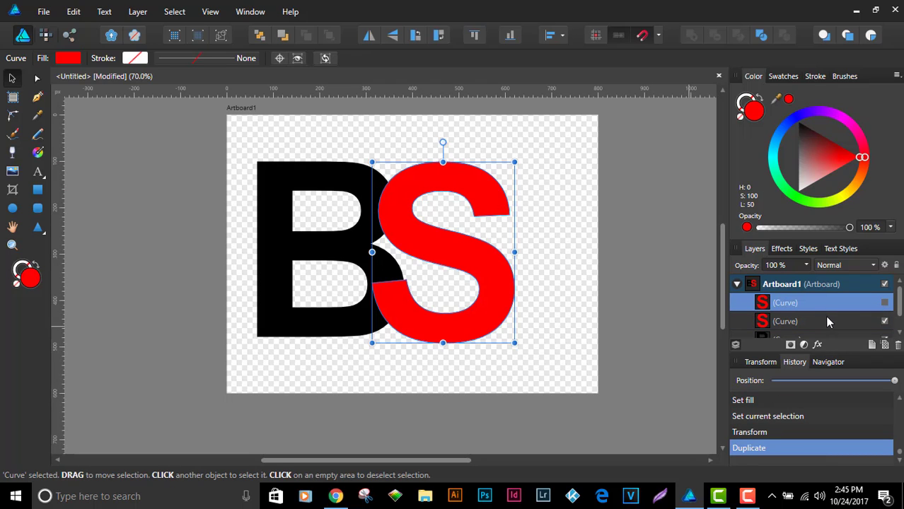
Step: Subtract the visible red S from the black B to cut its outline out of the letter
left_click(826, 321)
scroll(826, 320, "down", 1)
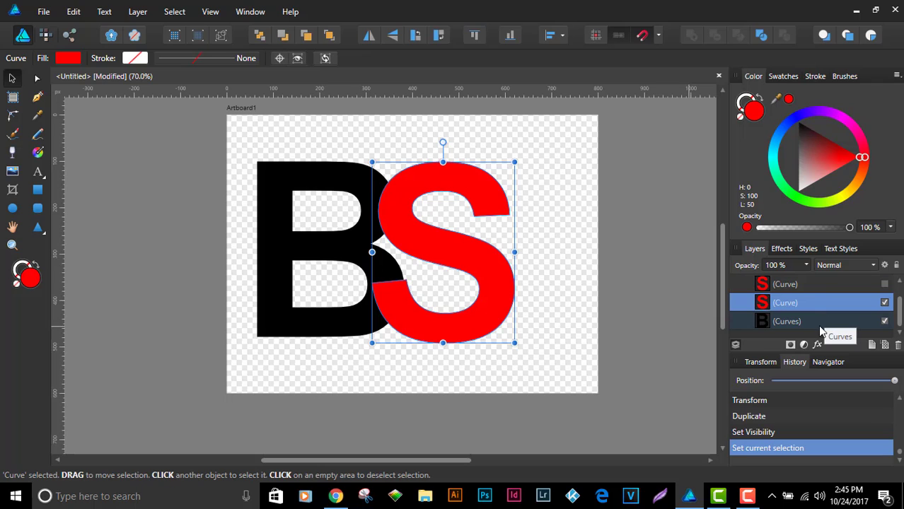
left_click(810, 324, "shift")
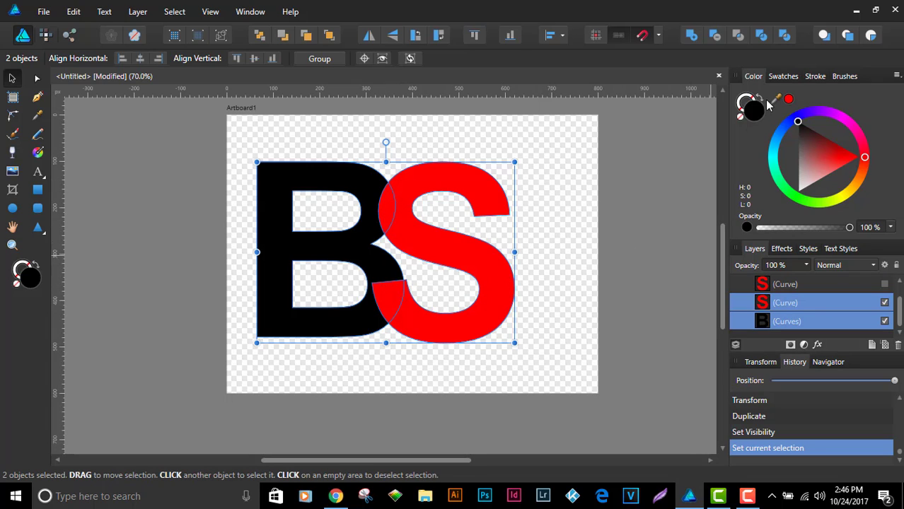
left_click(716, 35)
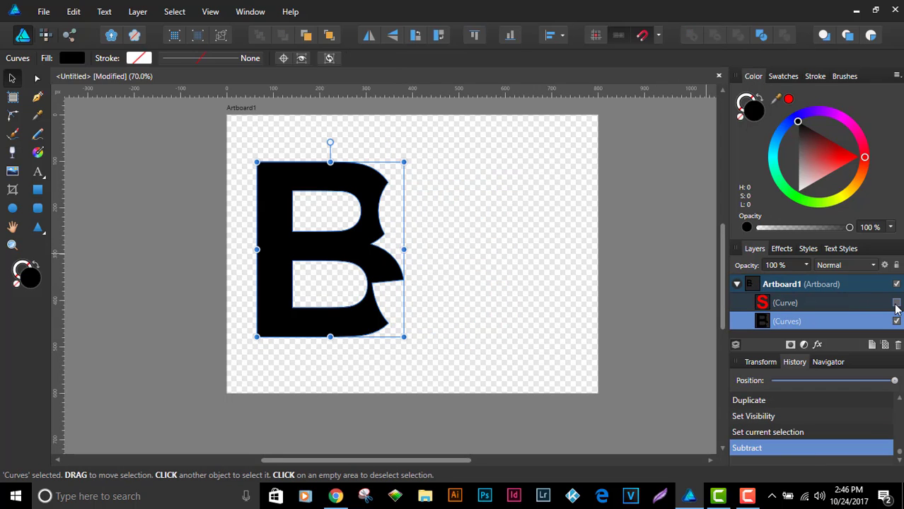
Step: Show the hidden duplicate of the red S over the cut-out B
left_click(897, 303)
scroll(467, 271, "up", 1)
scroll(467, 271, "up", 1)
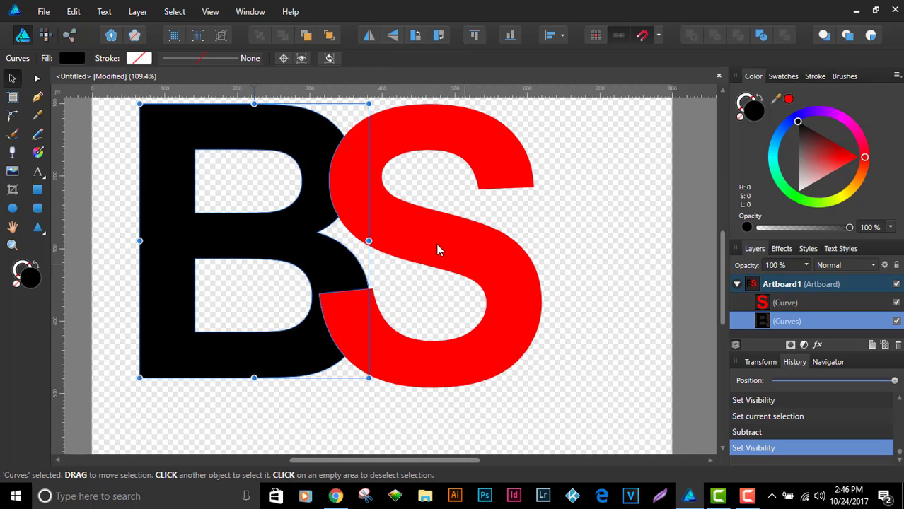
Step: Try to open an even gap between the letters by nudging the red S around, and return it to the B's cutout
left_click(374, 207)
key("Right")
key("Right")
key("Right")
key("Right")
key("Right")
key("Right")
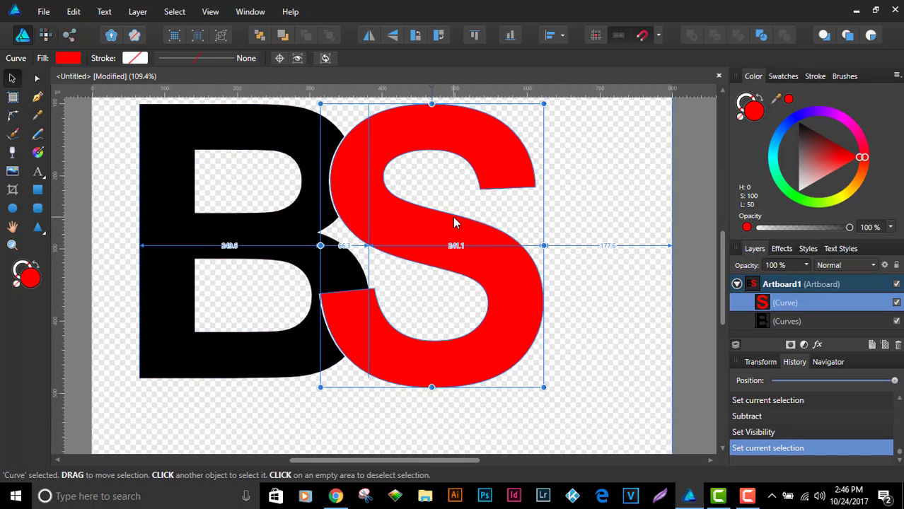
key("Right")
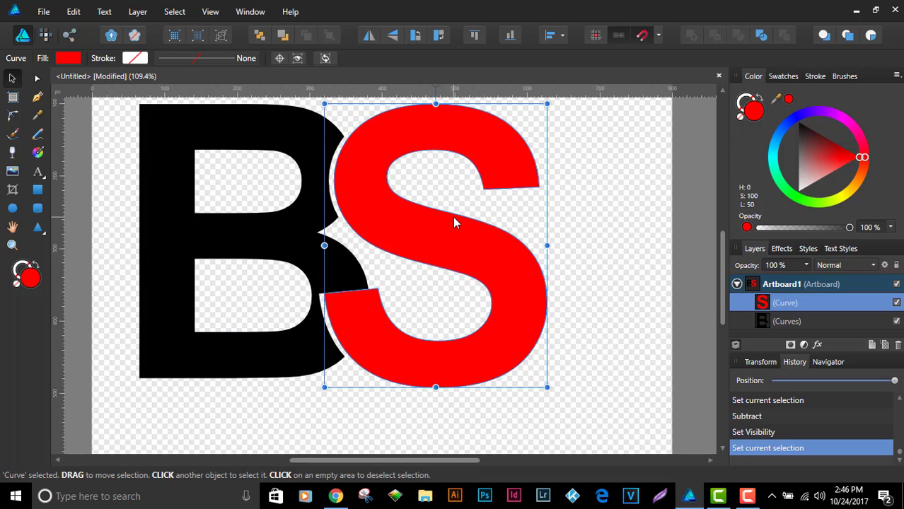
key("Down")
key("Down")
key("Down")
key("Down")
key("Down")
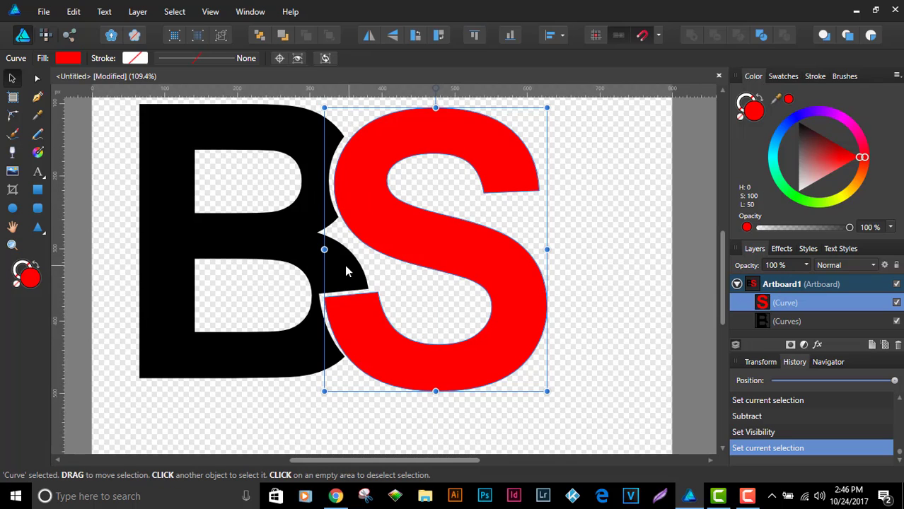
key("Up")
key("Up")
key("Up")
key("Left")
key("Left")
key("Left")
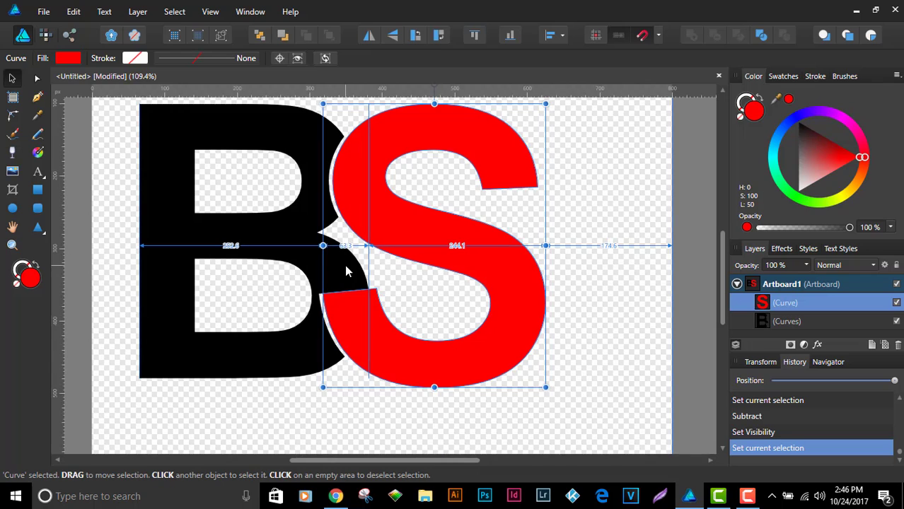
key("Down")
key("Down")
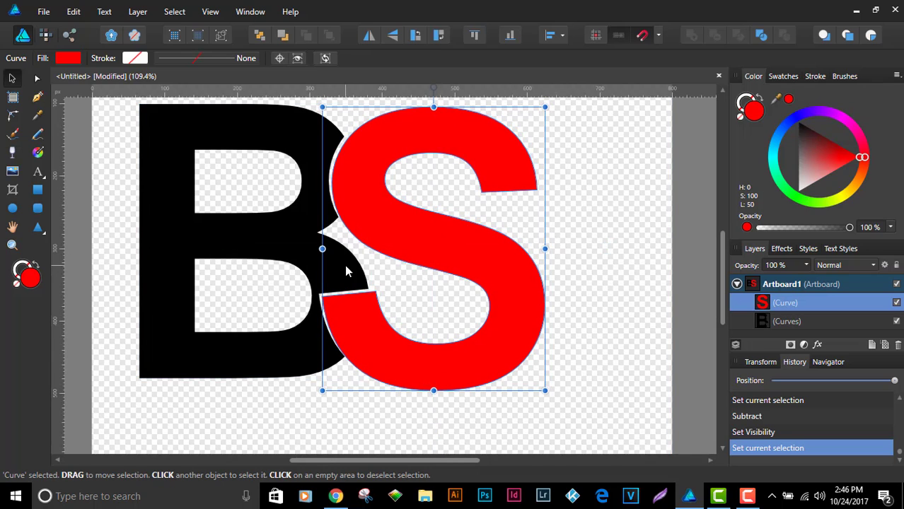
key("Right")
key("Right")
key("Right")
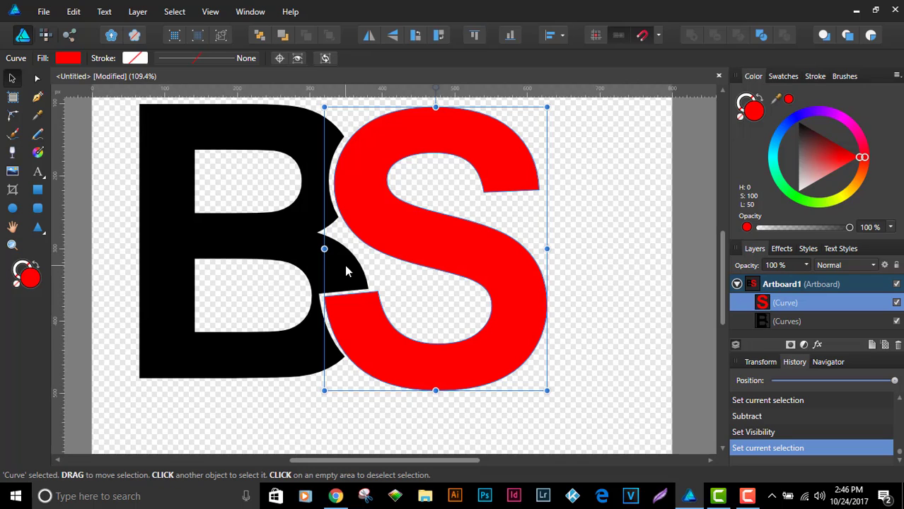
left_click_drag(356, 233, 351, 230)
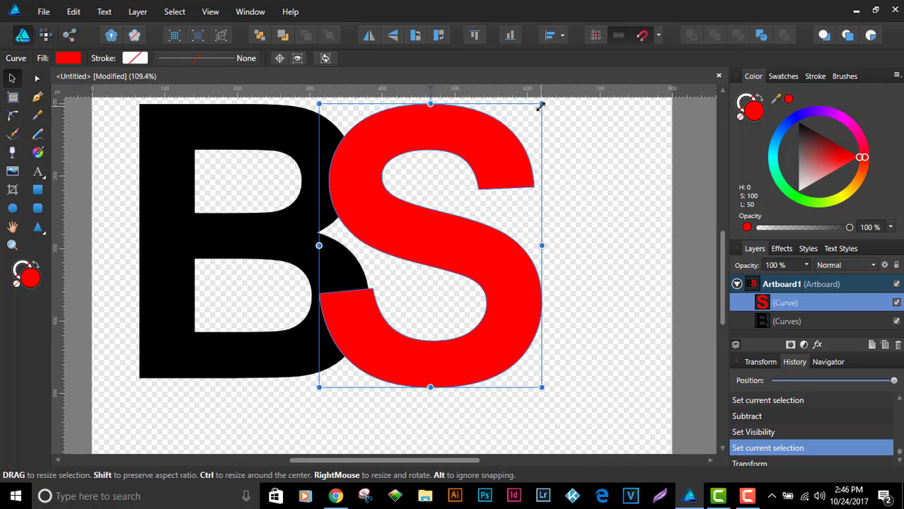
Step: Try to open a gap between the letters by shrinking the red S about its centre and moving it slightly down
left_click_drag(540, 105, 539, 113)
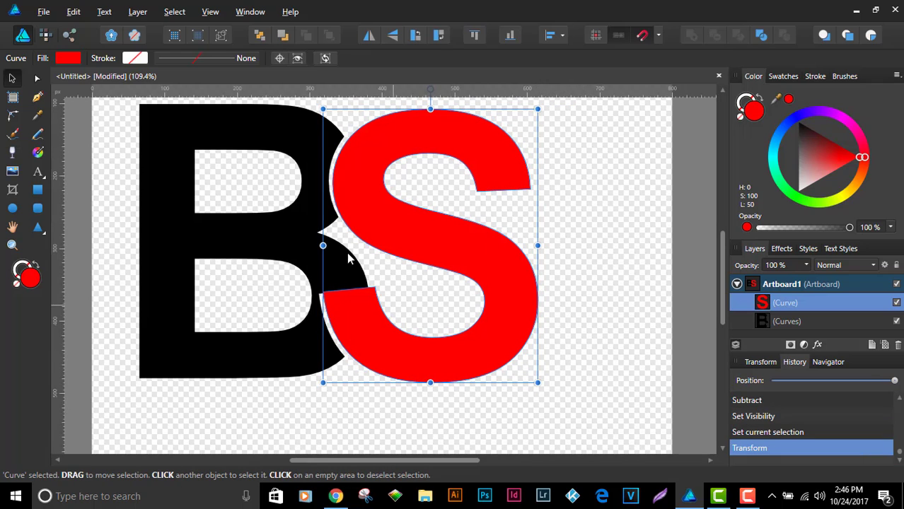
left_click_drag(413, 342, 412, 343)
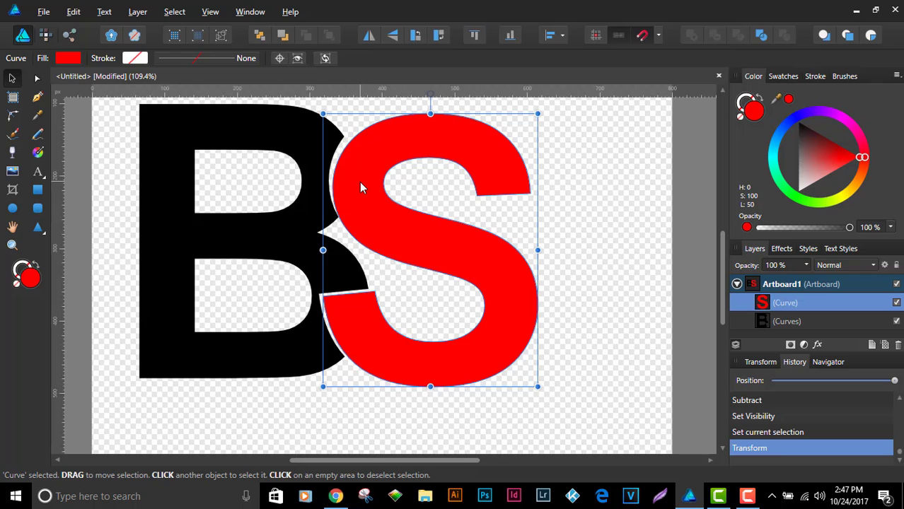
key("ctrl+s")
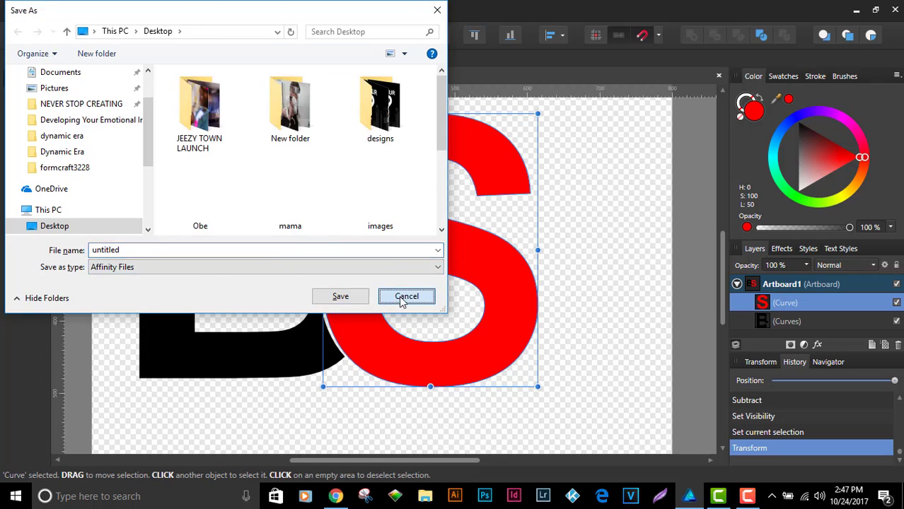
left_click(406, 296)
Step: Undo the S's resize and move, the unhiding of its duplicate and the subtraction from the black B
key("ctrl+z")
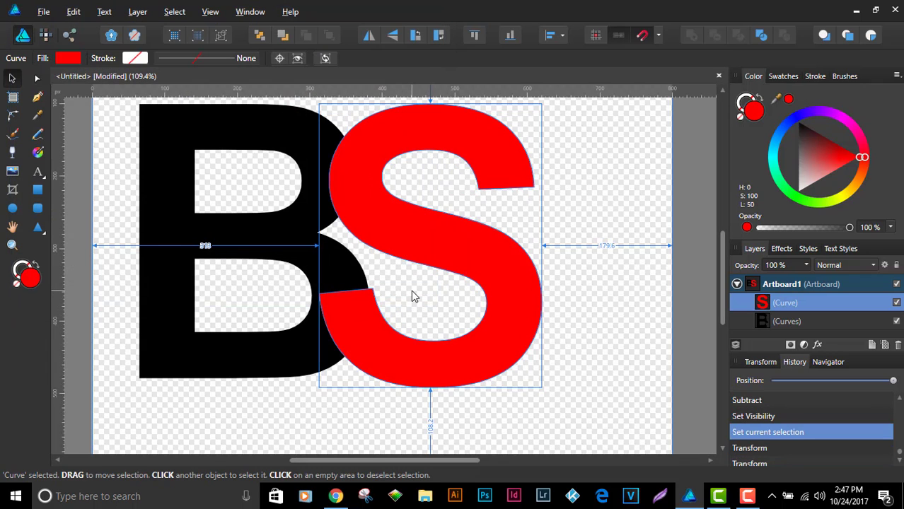
key("ctrl+z")
key("ctrl+z")
key("ctrl+z")
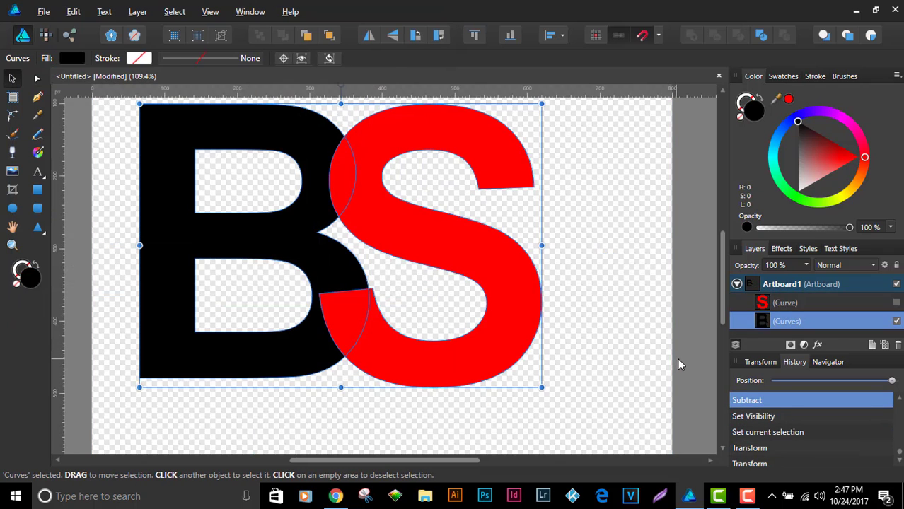
key("ctrl+z")
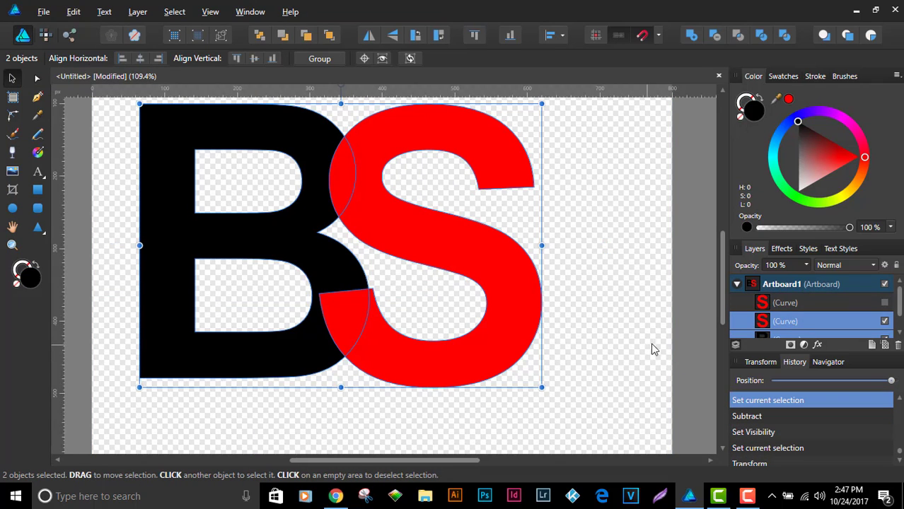
scroll(550, 275, "down", 1)
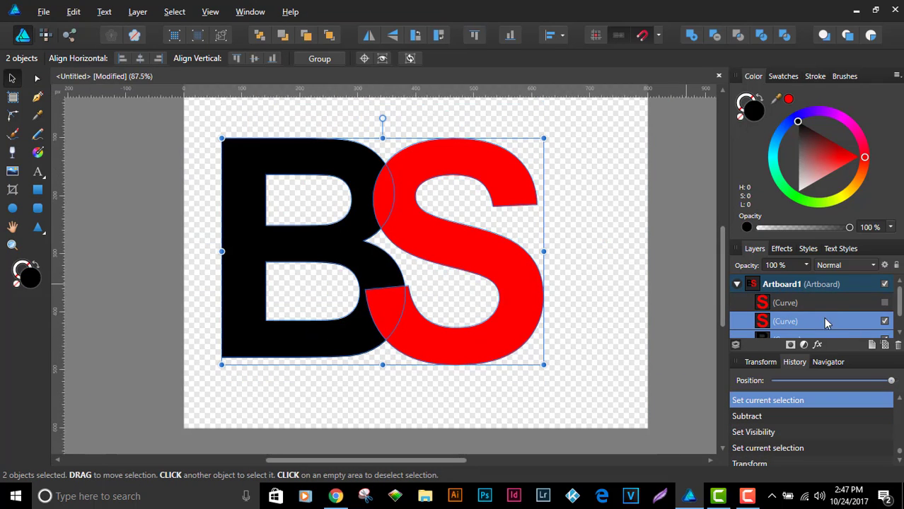
Step: Briefly show the duplicate S, hide it again and select the visible red S directly above the black B
left_click(884, 303)
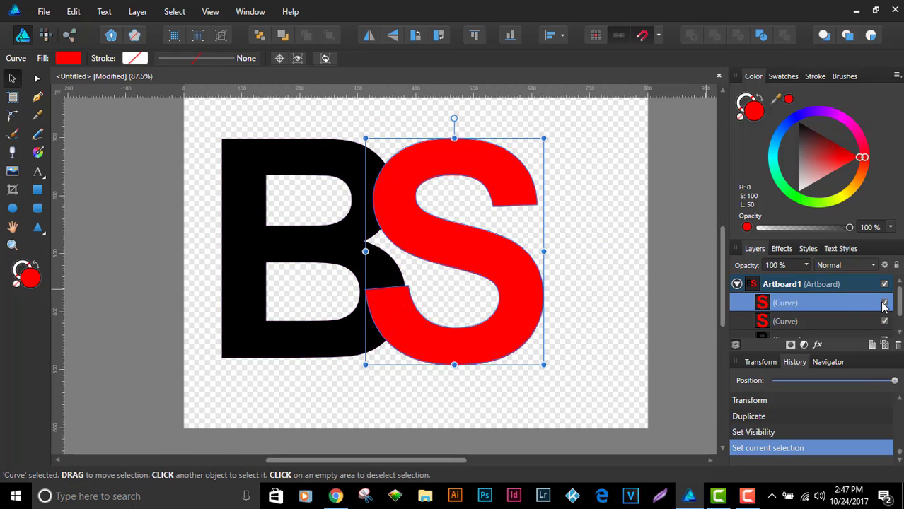
left_click(884, 303)
left_click(815, 321)
scroll(755, 303, "down", 1)
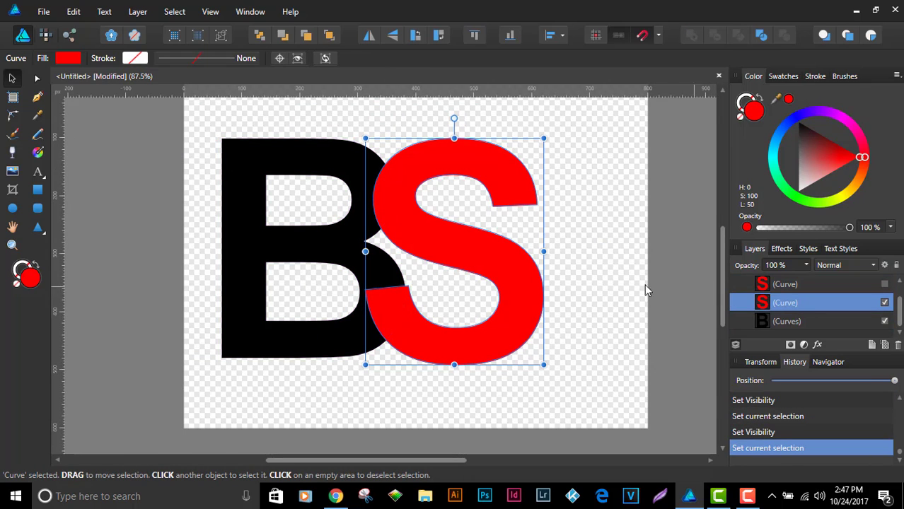
scroll(384, 186, "up", 1)
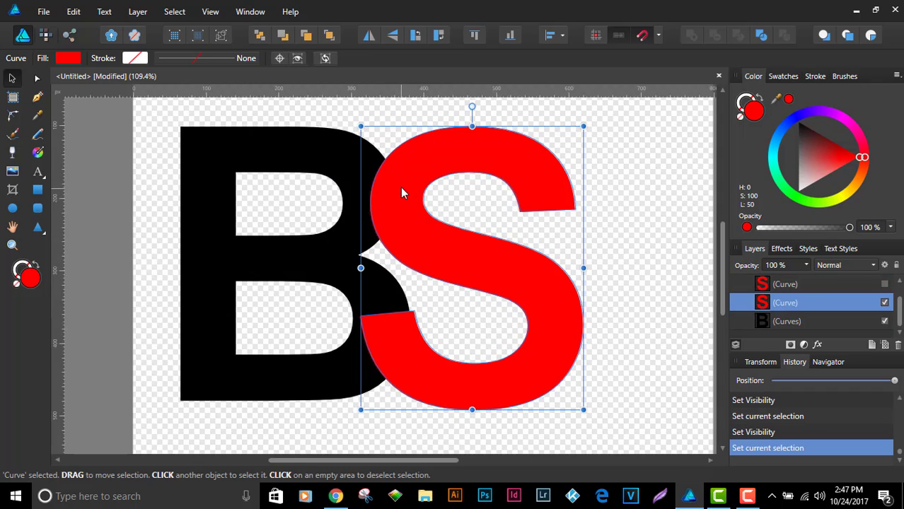
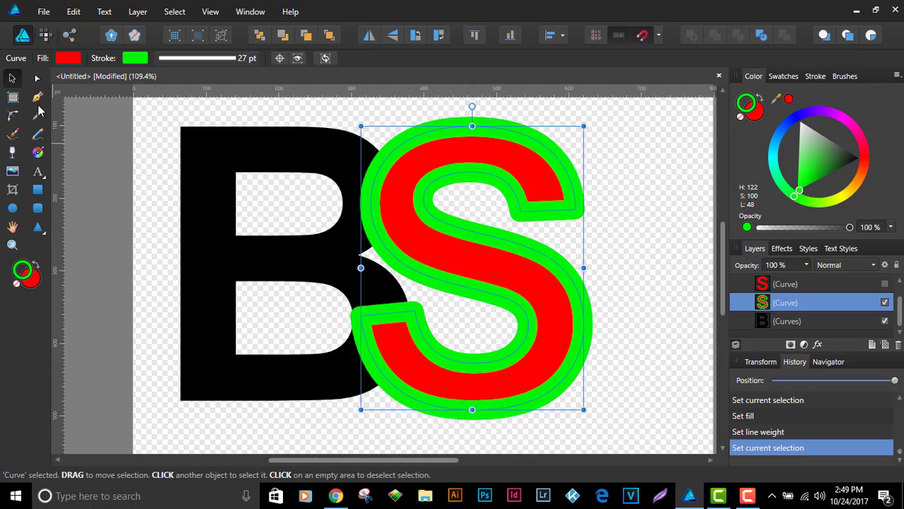
Step: Add a vertical guide along the left edge of the S
left_click_drag(60, 160, 361, 234)
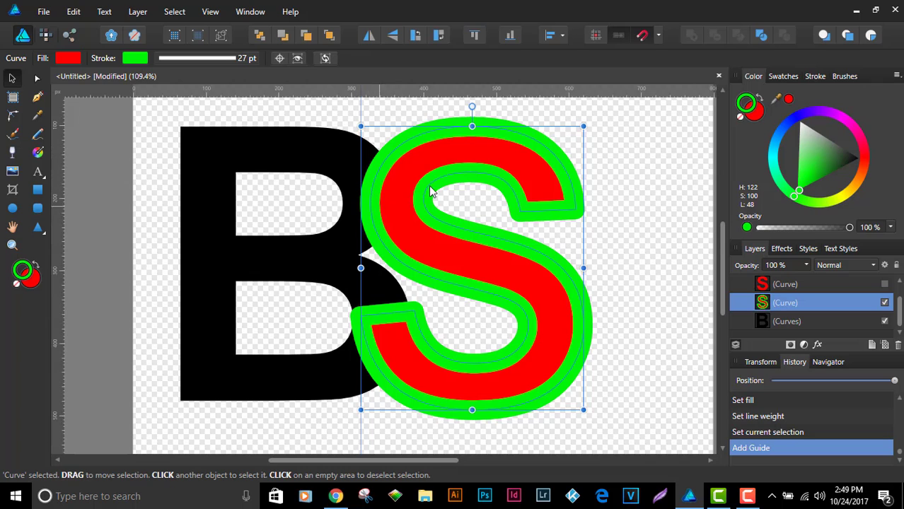
Step: Try to subtract the green-stroked S from the black B, undo it and look up the Expand Stroke command
left_click(787, 320, "shift")
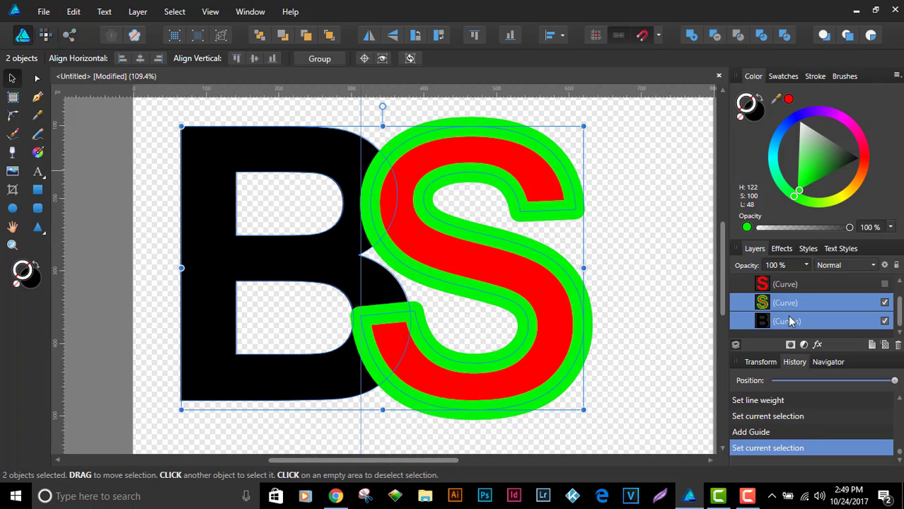
left_click(715, 35)
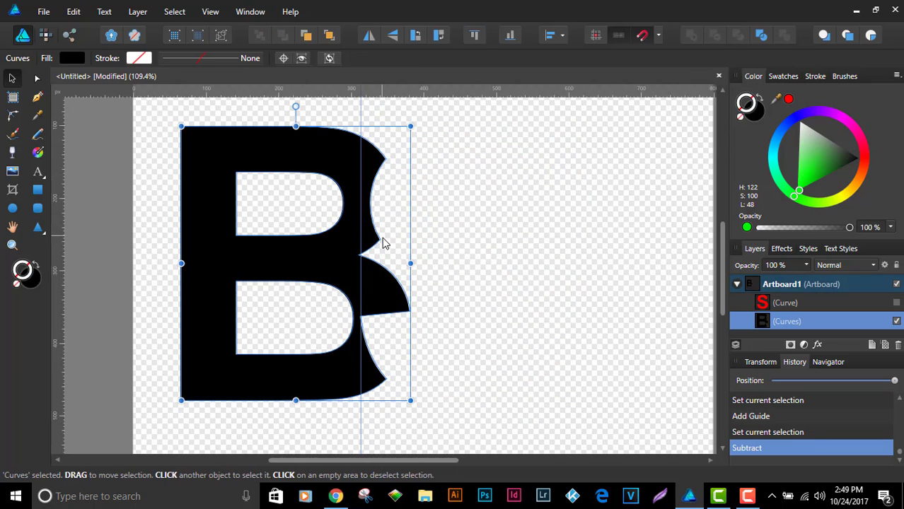
key("ctrl+z")
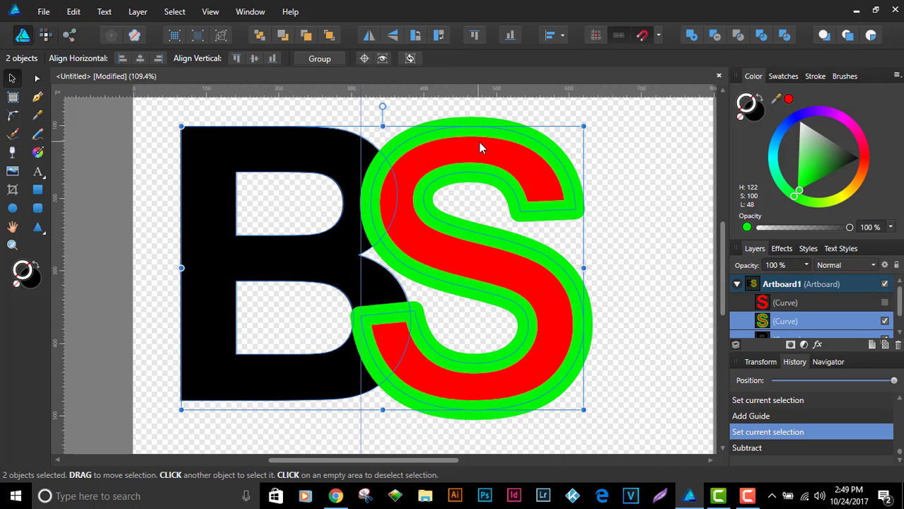
left_click(137, 13)
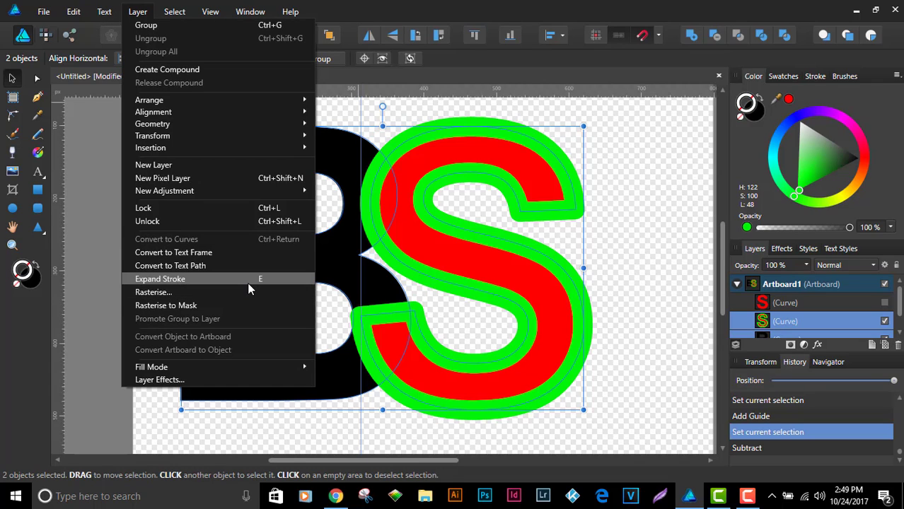
left_click(464, 10)
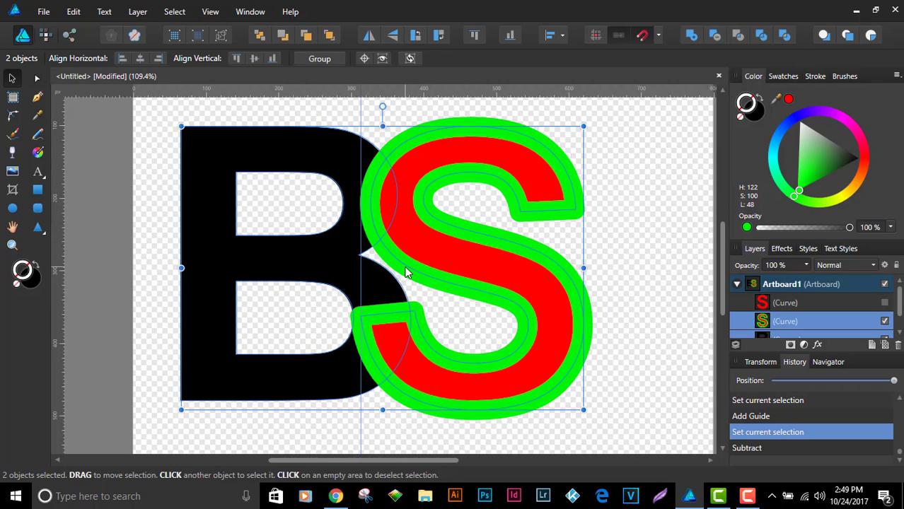
Step: Give the green stroke of the S sharp mitre joins with a miter limit of 4
left_click(465, 136)
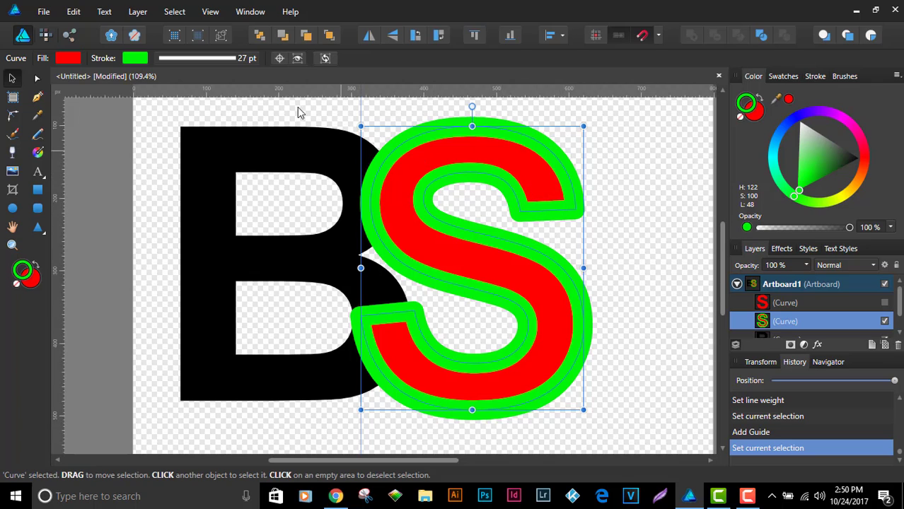
left_click(243, 60)
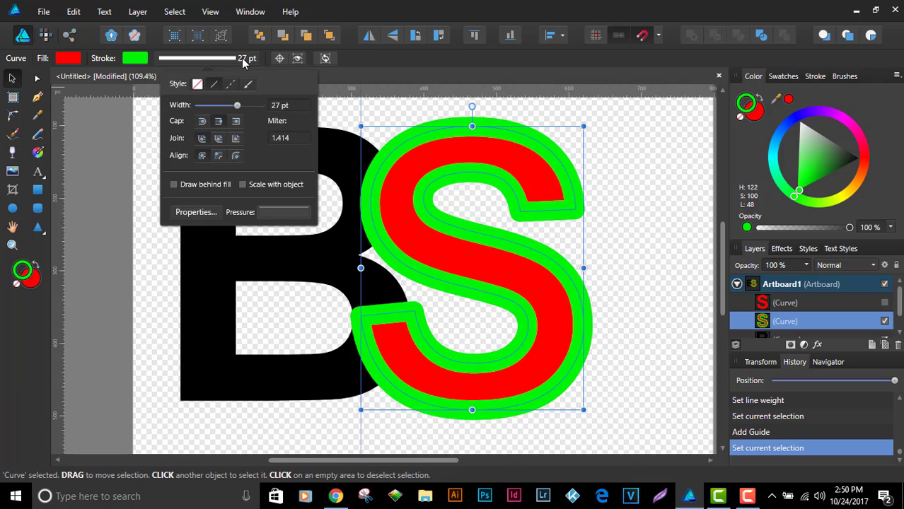
left_click(298, 140)
type("4")
key("Return")
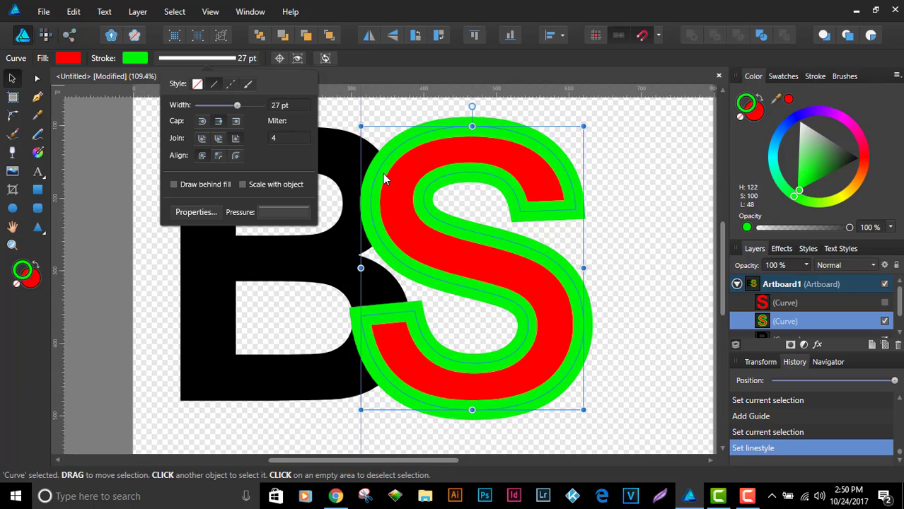
Step: Try aligning the green stroke to the inside and to the outside of the S's outline
left_click(218, 157)
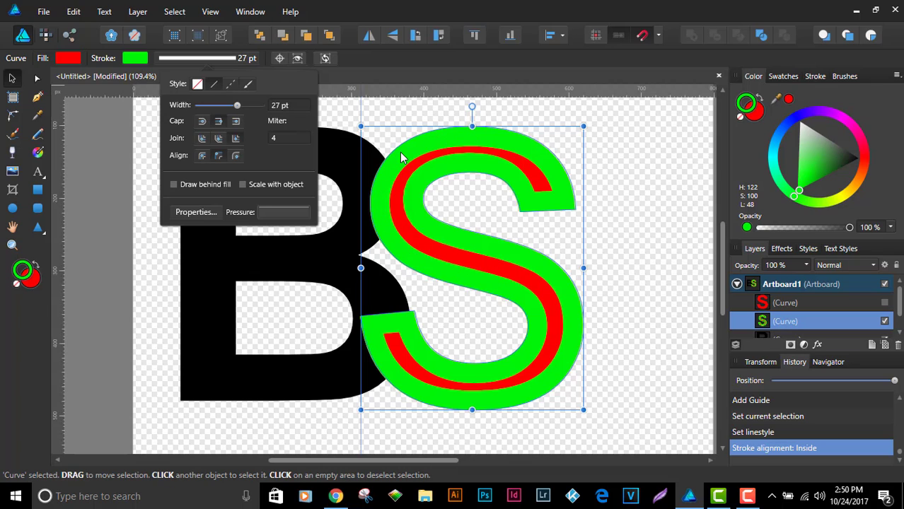
left_click(140, 13)
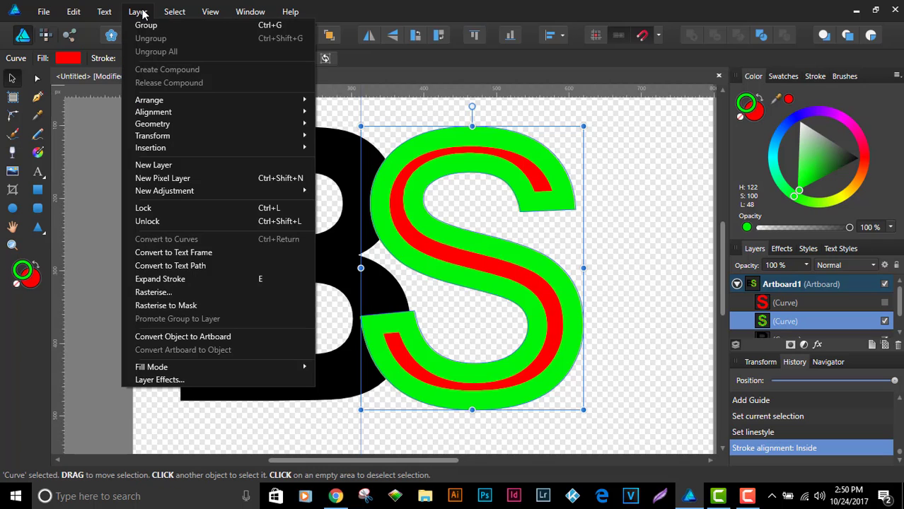
left_click(141, 13)
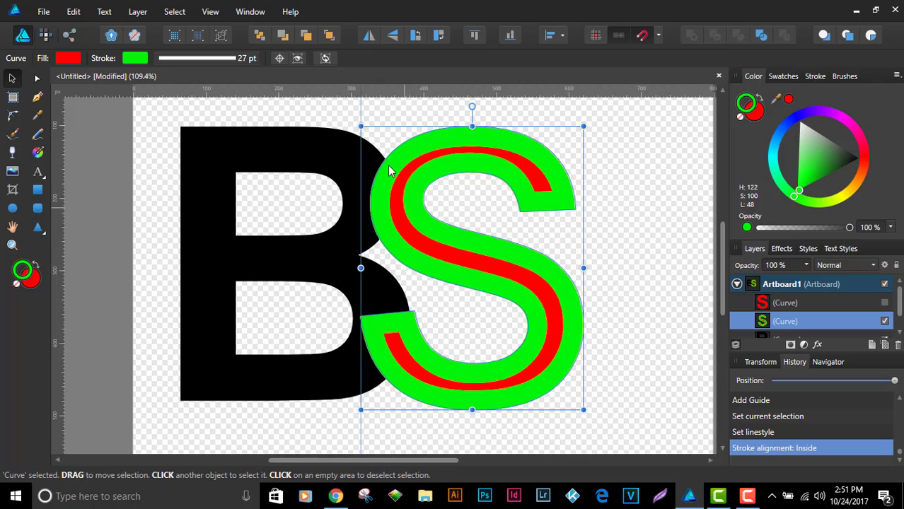
left_click(241, 59)
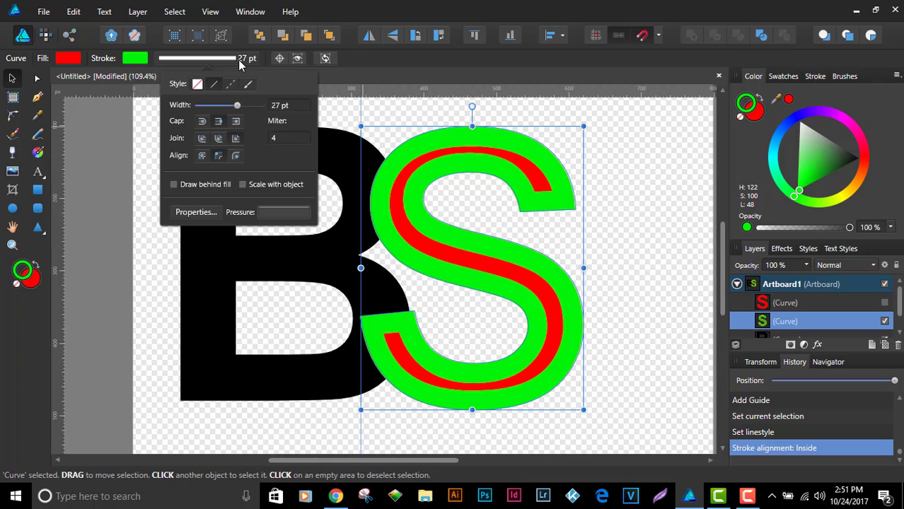
left_click(236, 157)
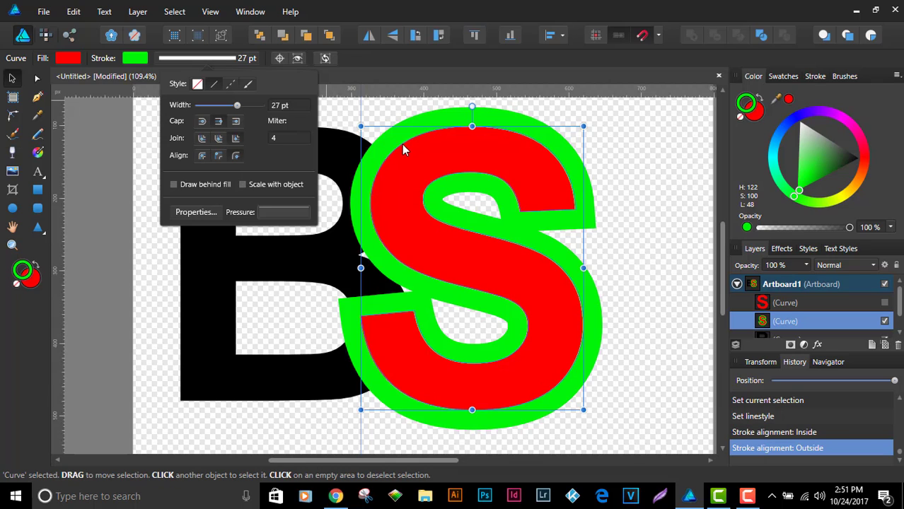
Step: Reduce the width of the S's outside-aligned green stroke to 14.2 pt
left_click(238, 63)
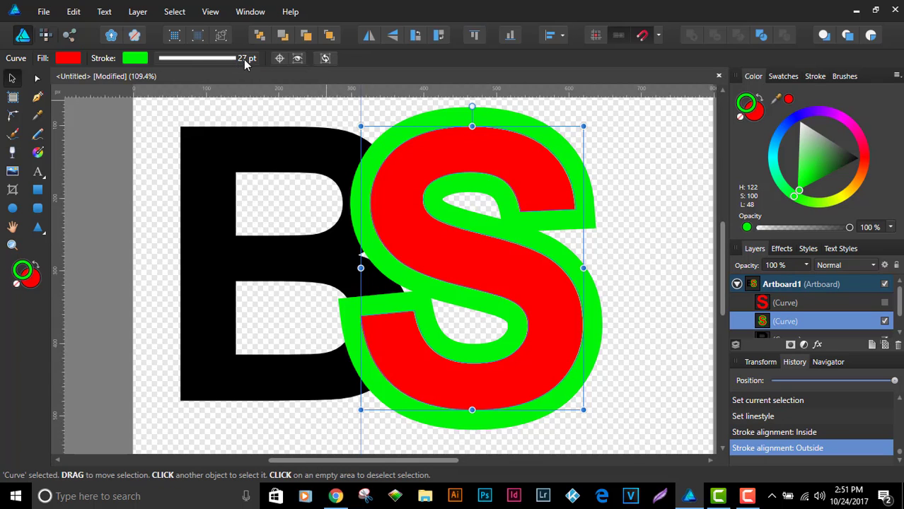
left_click(246, 65)
mouse_move(238, 105)
left_mouse_down()
mouse_move(215, 103)
mouse_move(228, 107)
left_mouse_up()
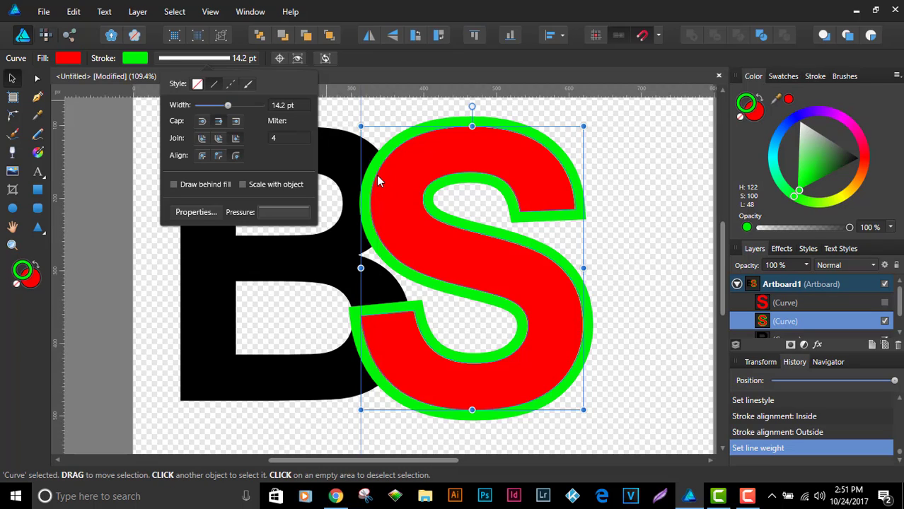
Step: Align the green stroke to the centre of the S's outline and set its width to 8 pt
left_click(202, 157)
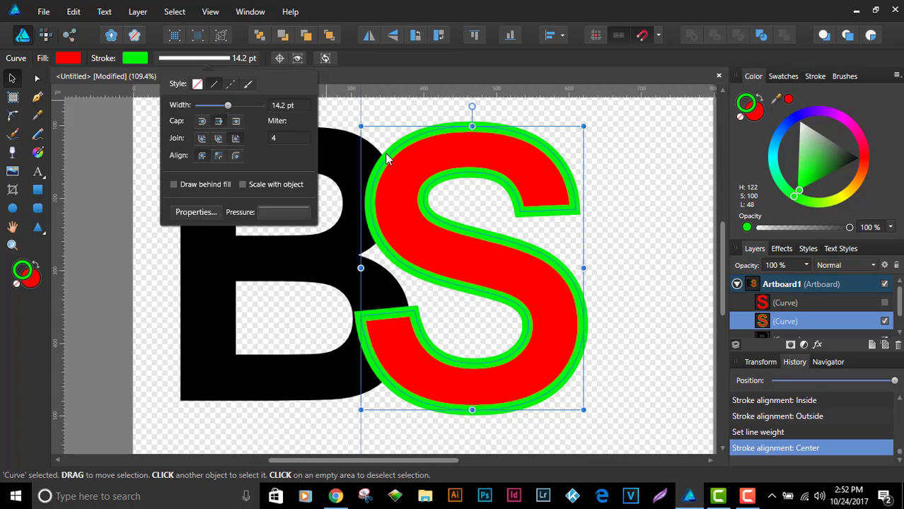
left_click(280, 108)
type("8")
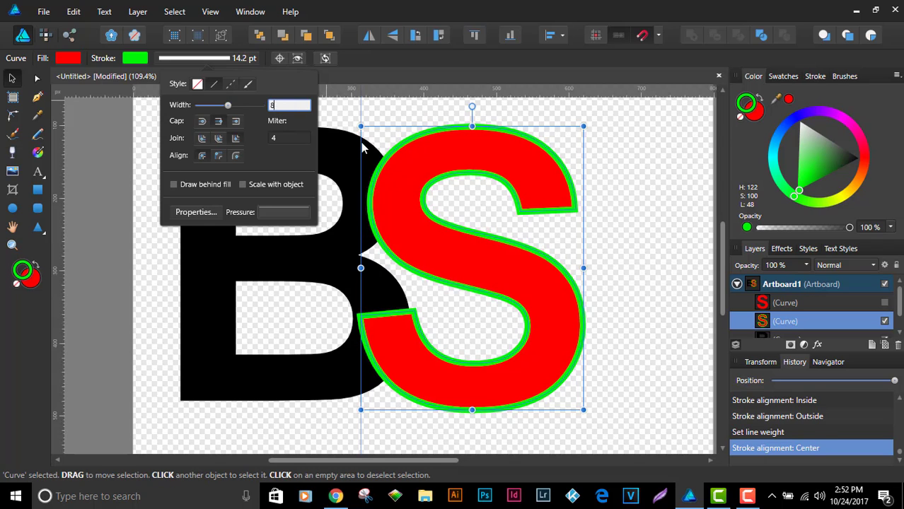
key("Return")
Step: Examine the green stroke where the S overlaps the B, and try moving the S away before undoing the move
scroll(377, 178, "up", 3)
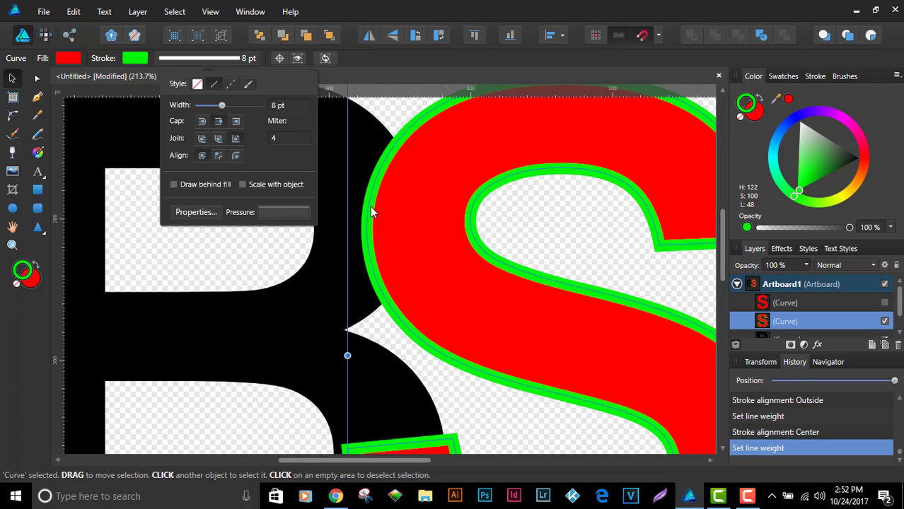
scroll(495, 138, "down", 4)
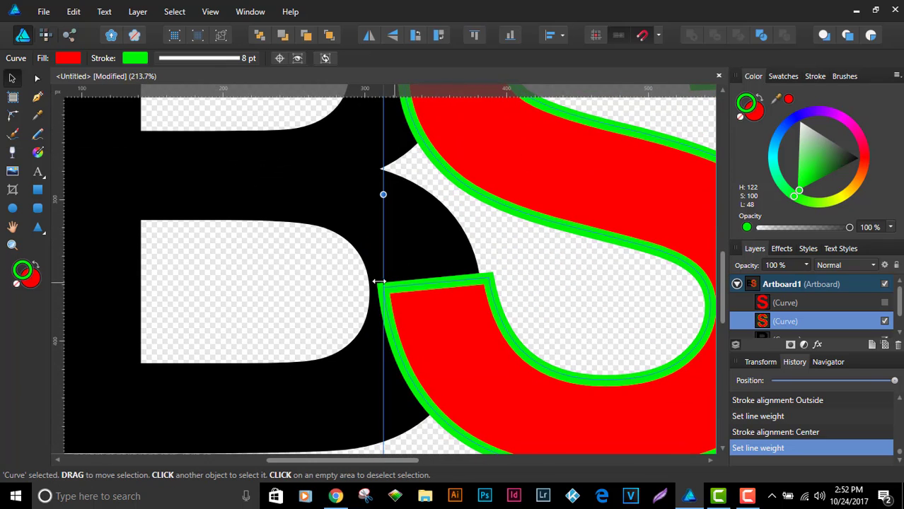
scroll(468, 343, "down", 1)
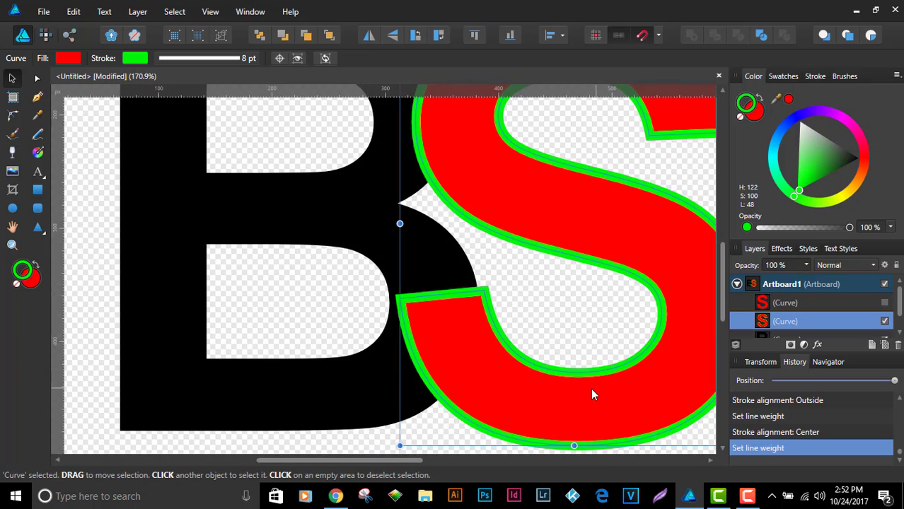
left_click_drag(547, 161, 625, 319)
key("ctrl+z")
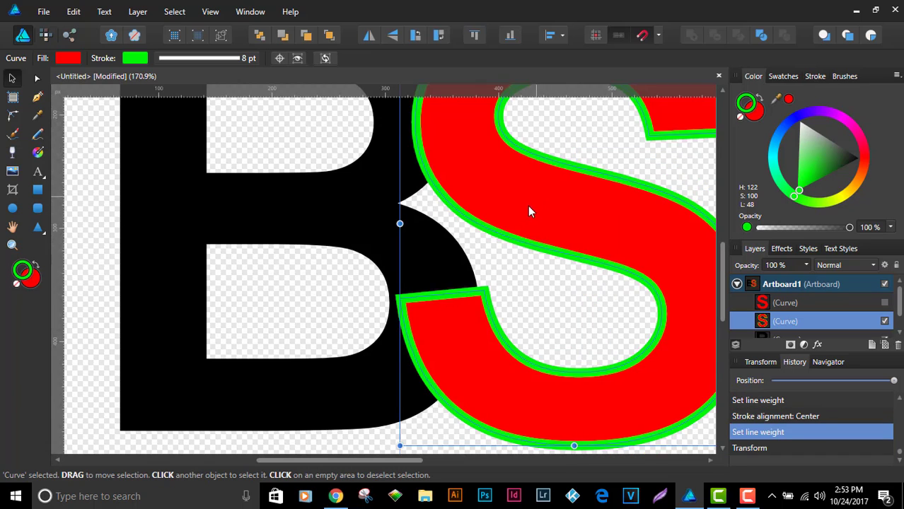
scroll(505, 245, "down", 2)
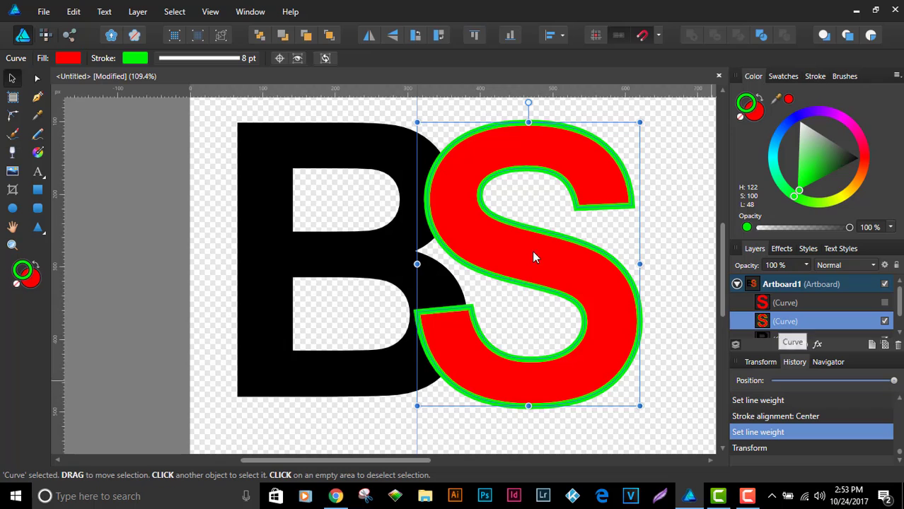
scroll(433, 168, "up", 2)
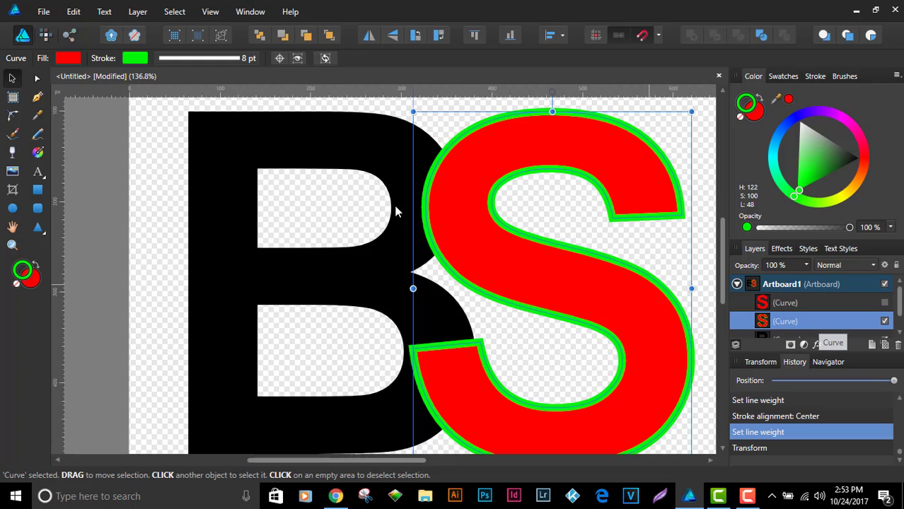
Step: Expand the S's centred green stroke into its own outline shape and remove the vertical guide beside the S
left_click(138, 12)
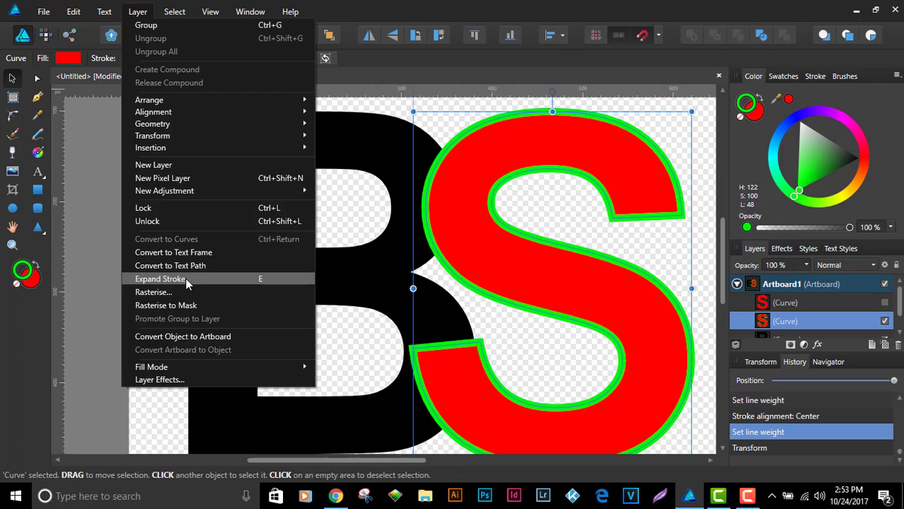
left_click(439, 6)
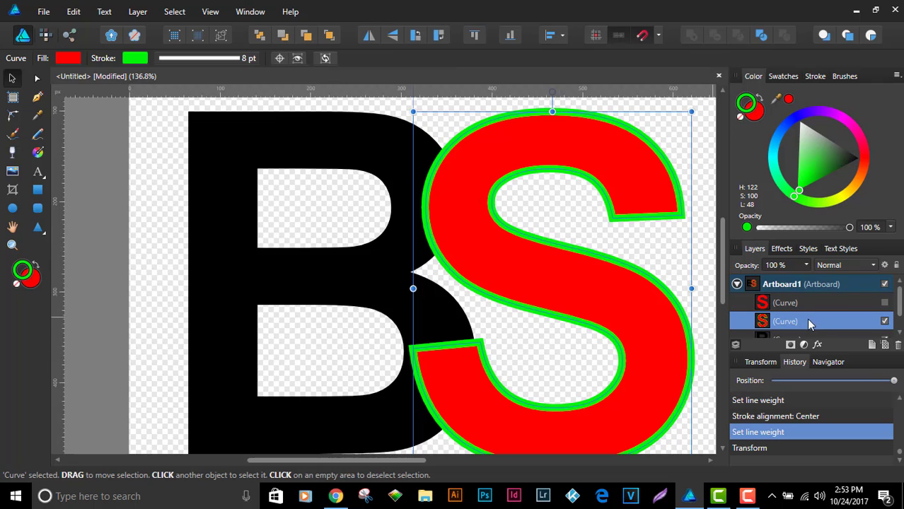
key("ctrl+alt+s")
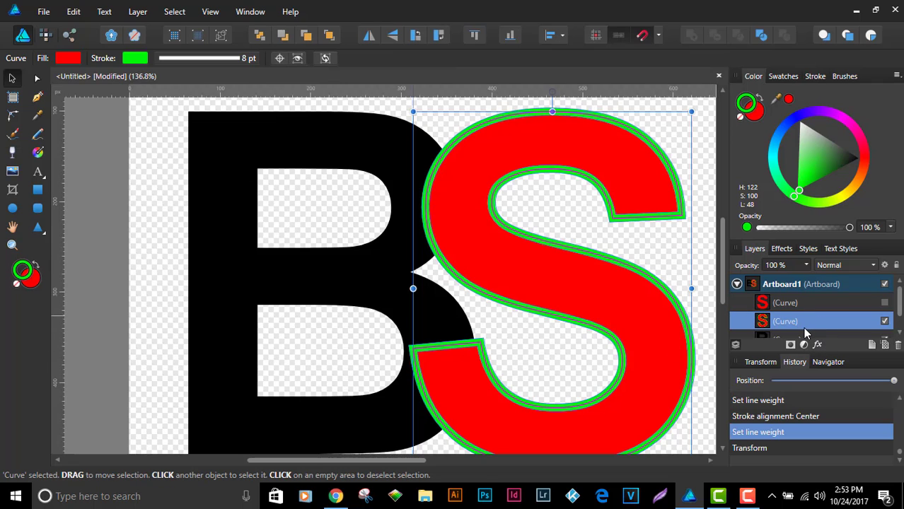
left_click_drag(797, 328, 803, 310)
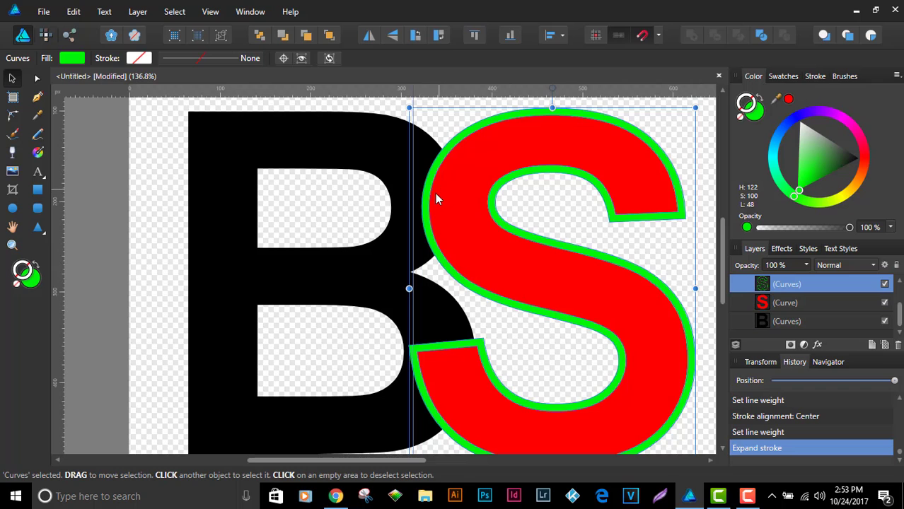
scroll(415, 197, "down", 3)
left_click_drag(416, 363, 414, 88)
Step: Try shifting the expanded green outline off the red S, towards the B, and undo the move
scroll(438, 191, "up", 4)
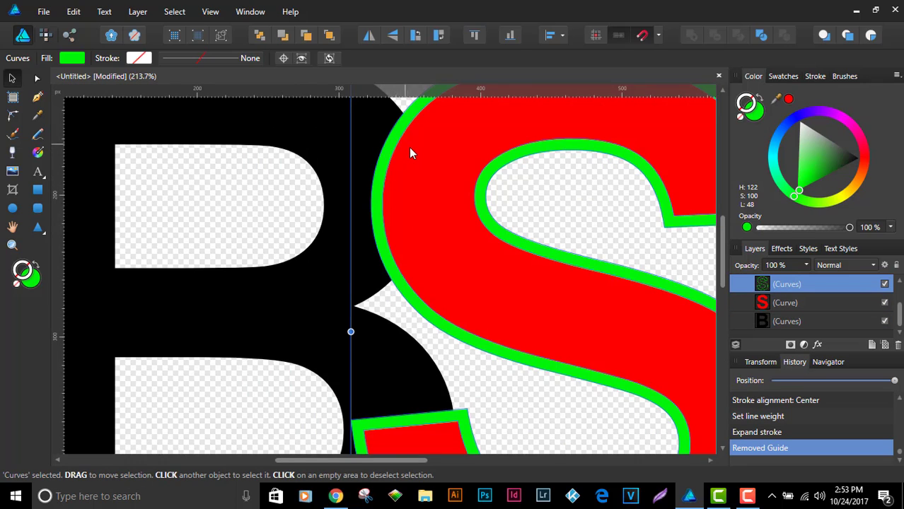
left_click_drag(396, 138, 369, 139)
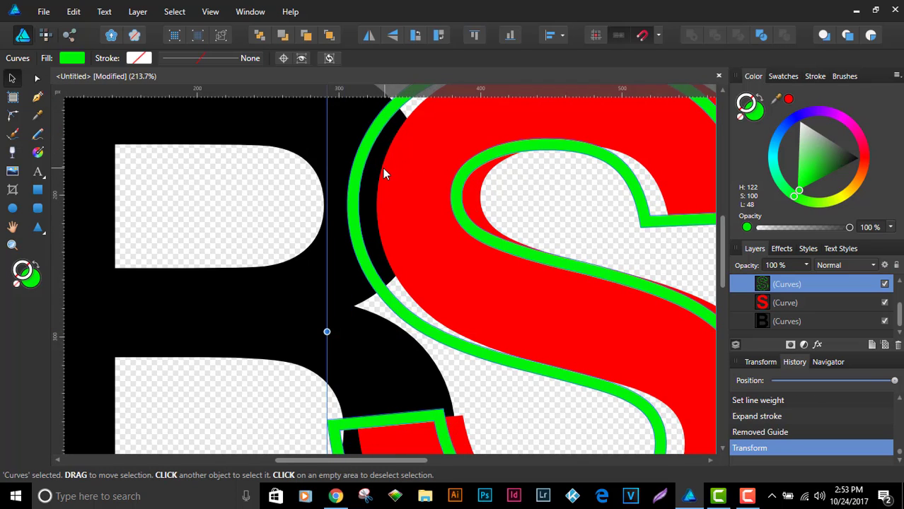
key("ctrl+z")
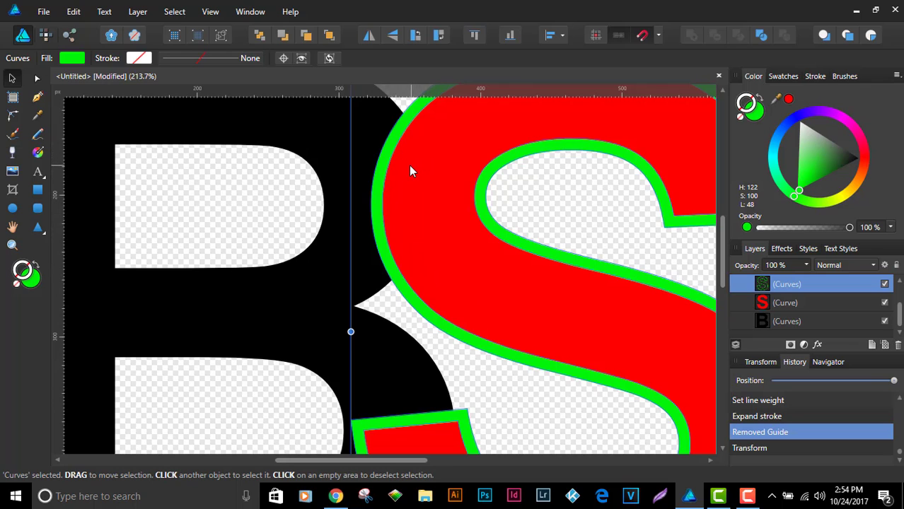
Step: Hide the expanded green outline, toggling it to compare the edges where the S overlaps the B
scroll(409, 171, "down", 3)
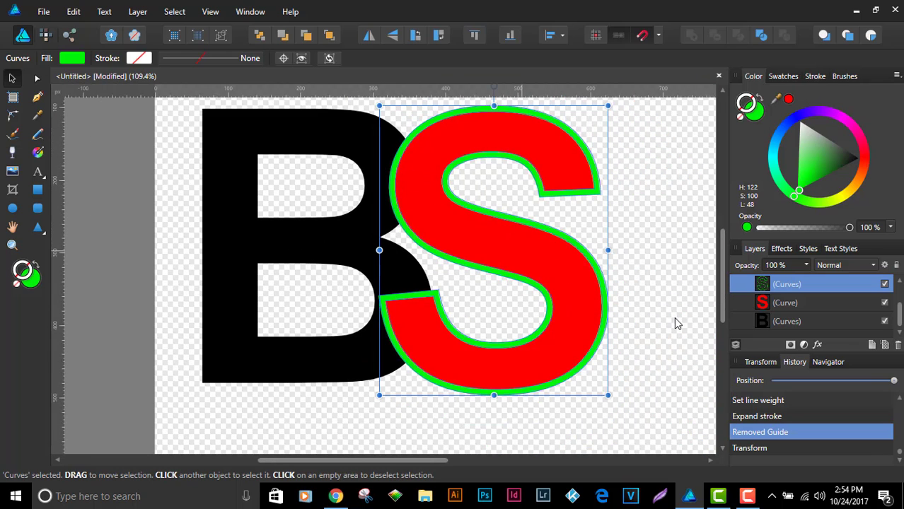
left_click(884, 283)
scroll(399, 205, "up", 3)
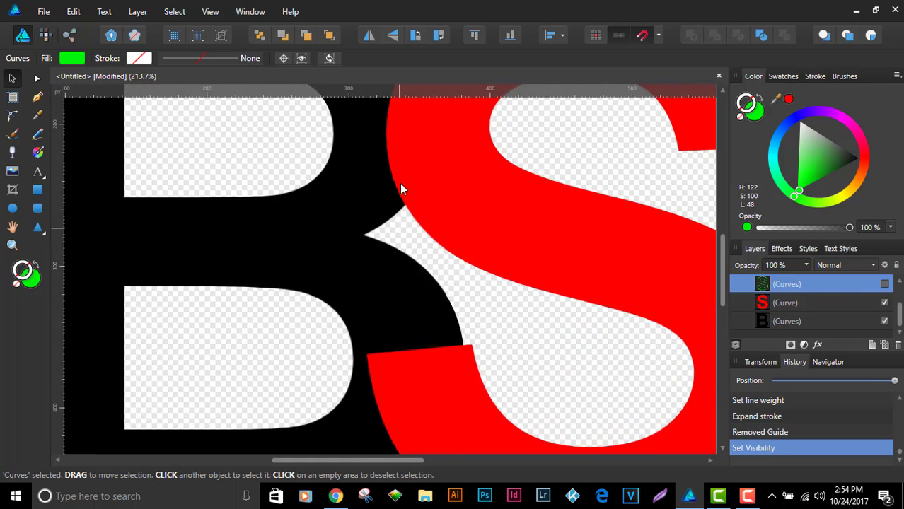
scroll(396, 248, "up", 2)
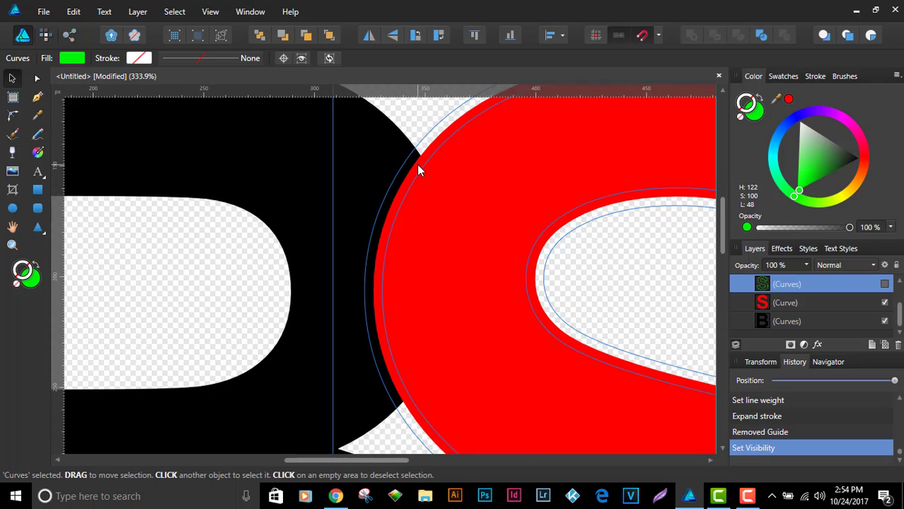
left_click(885, 284)
left_click(884, 284)
Step: Subtract the visible red S from the black B, keeping the hidden S copy and green outline
left_click(823, 302)
key("ctrl+minus")
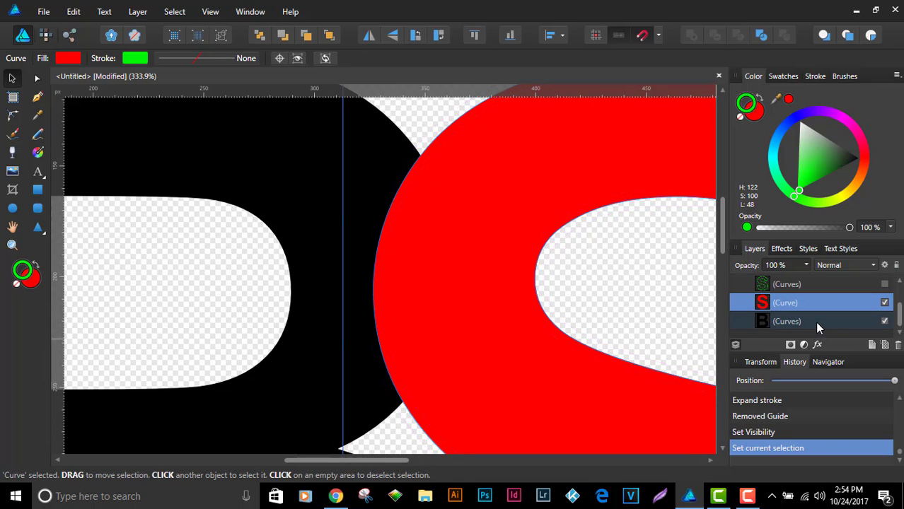
left_click(815, 322, "shift")
scroll(437, 259, "down", 5)
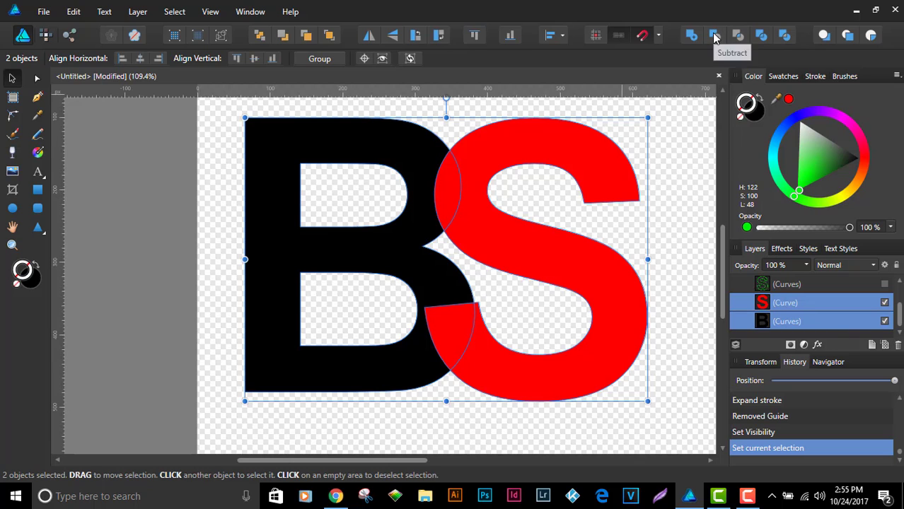
left_click(723, 38)
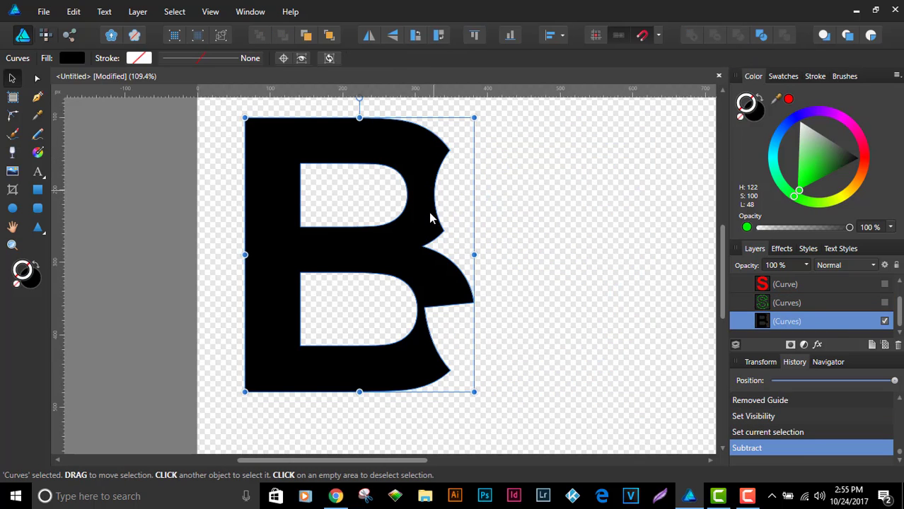
Step: Toggle the remaining red S copy on and off to check how it fits the cut B
left_click(884, 285)
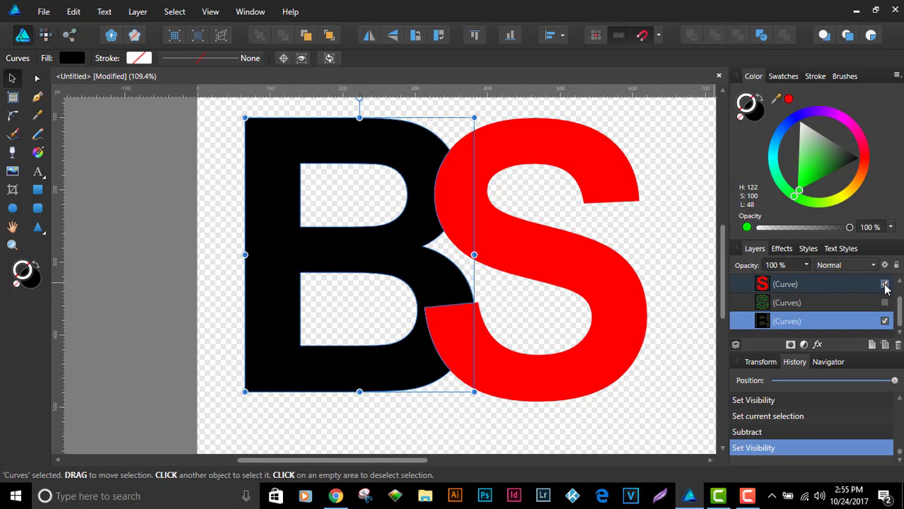
left_click(885, 284)
left_click(885, 284)
left_click(885, 285)
Step: Show the expanded green outline and examine where it overlaps the cut edge of the B
left_click(884, 302)
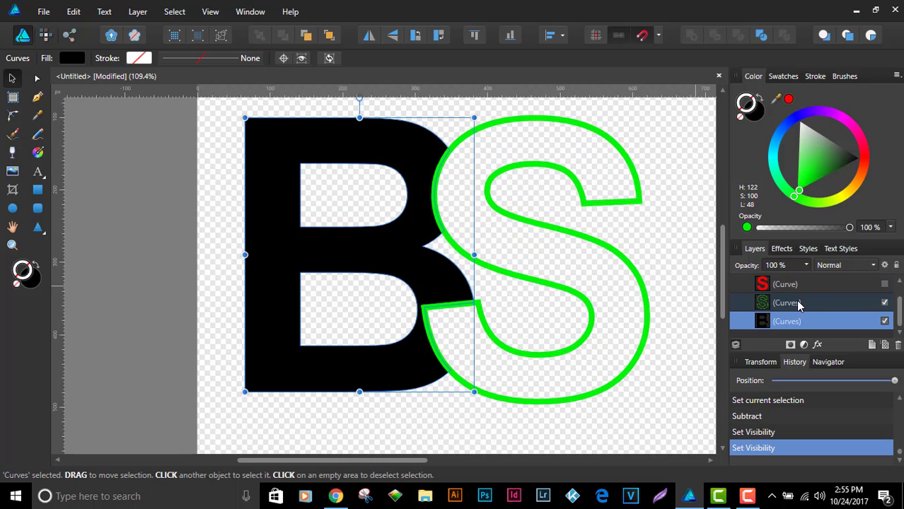
left_click(799, 303)
scroll(452, 150, "up", 5)
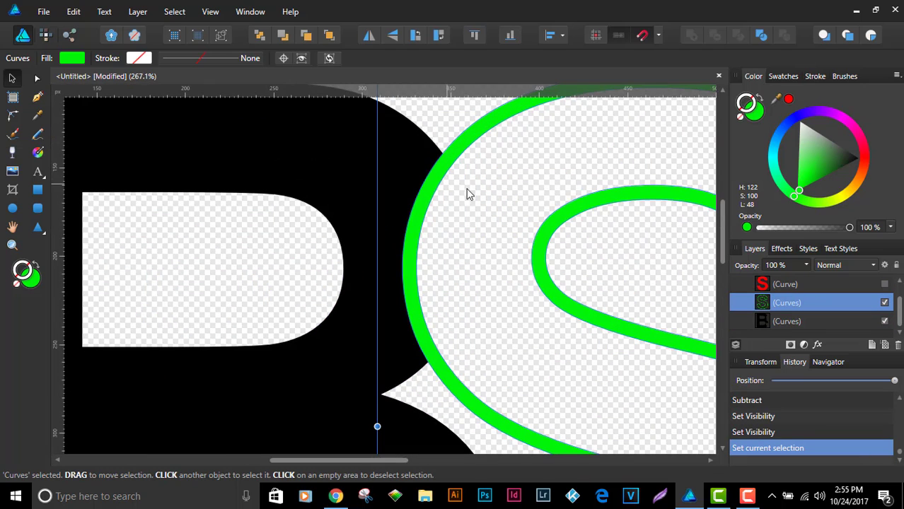
double_click(794, 302)
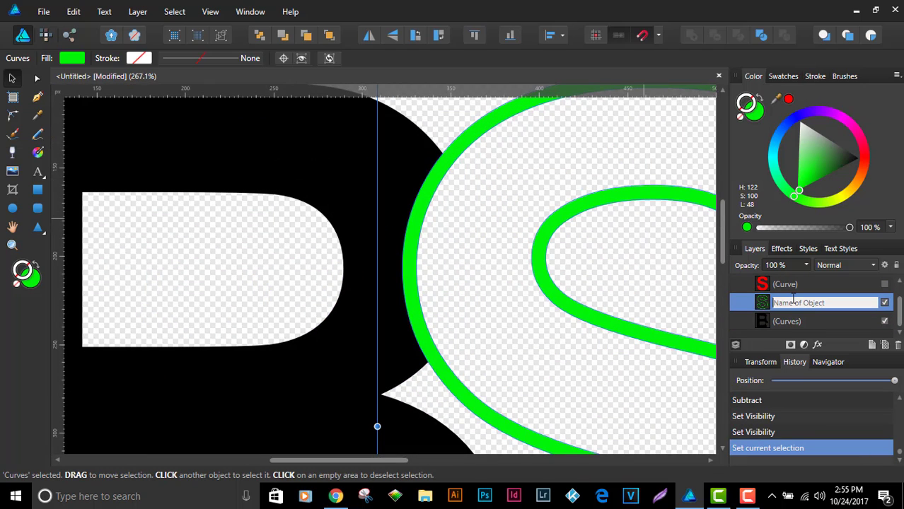
left_click(801, 319)
left_click(798, 304)
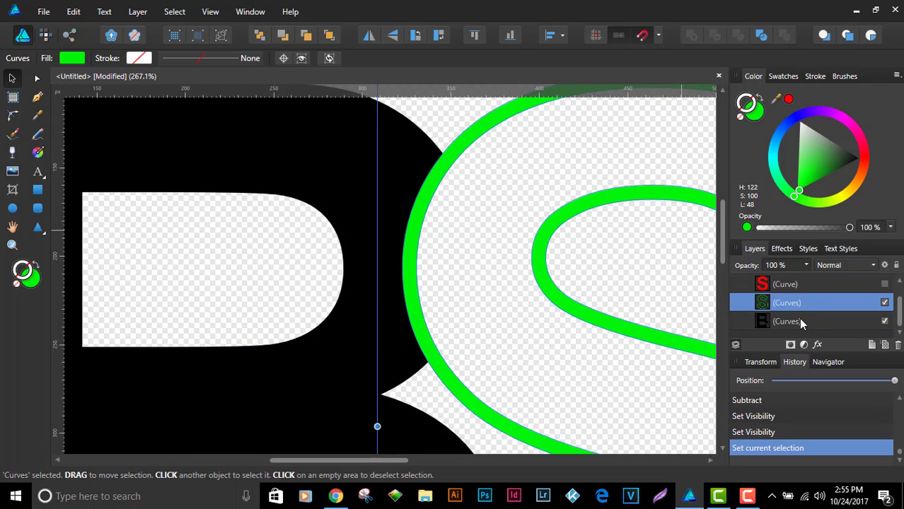
left_click(800, 321)
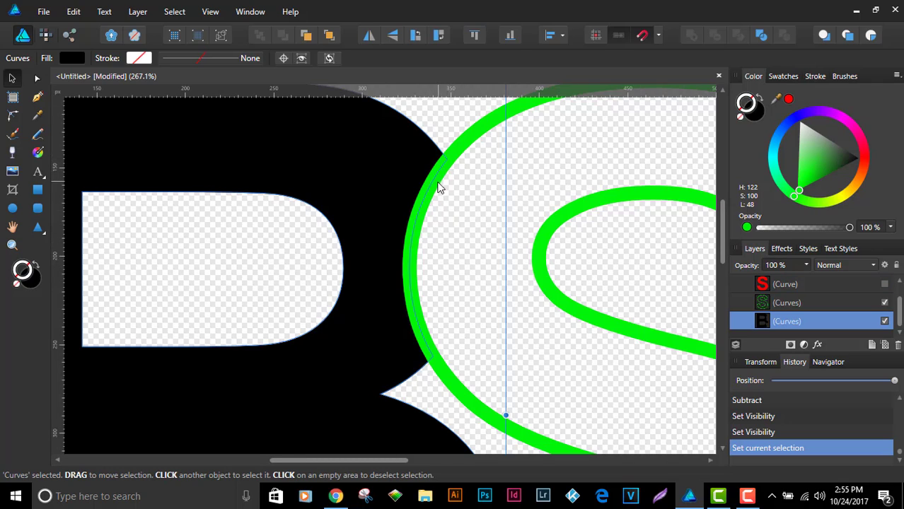
scroll(625, 117, "down", 3)
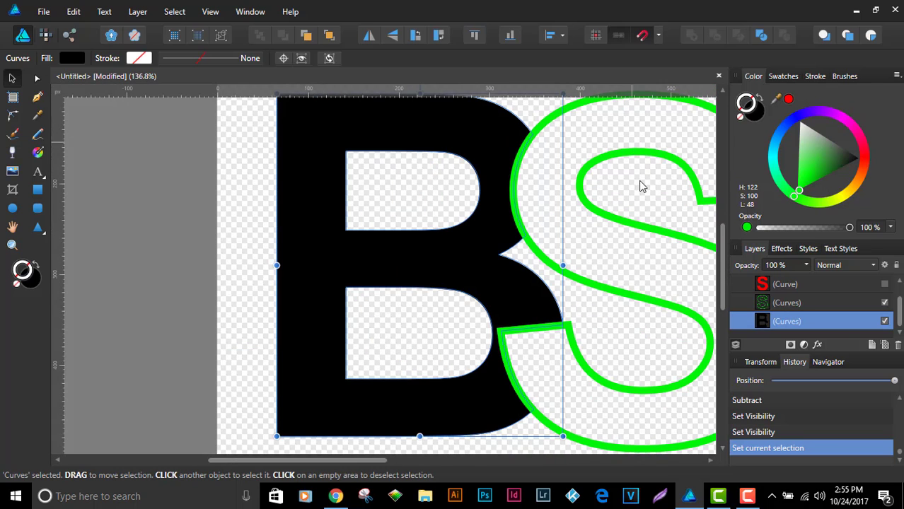
Step: Subtract the green S outline from the black B and make the red S visible again
left_click(815, 304)
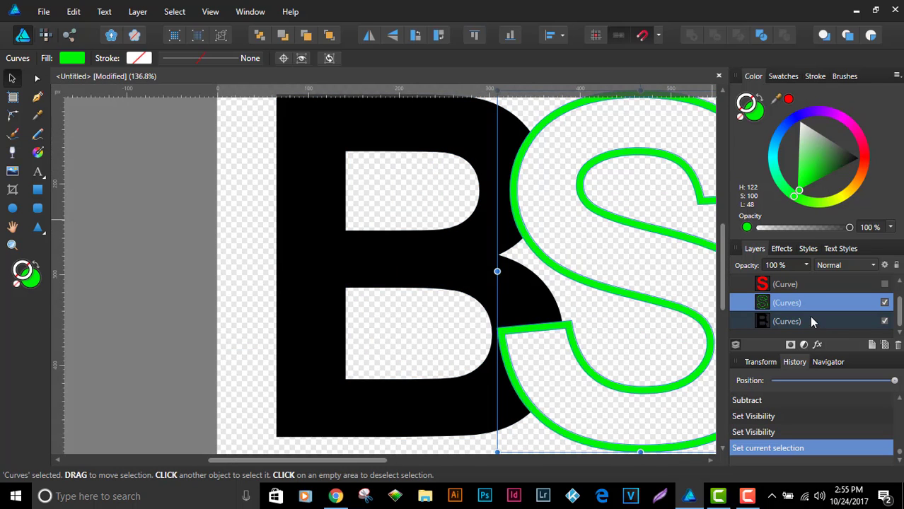
left_click(811, 319, "shift")
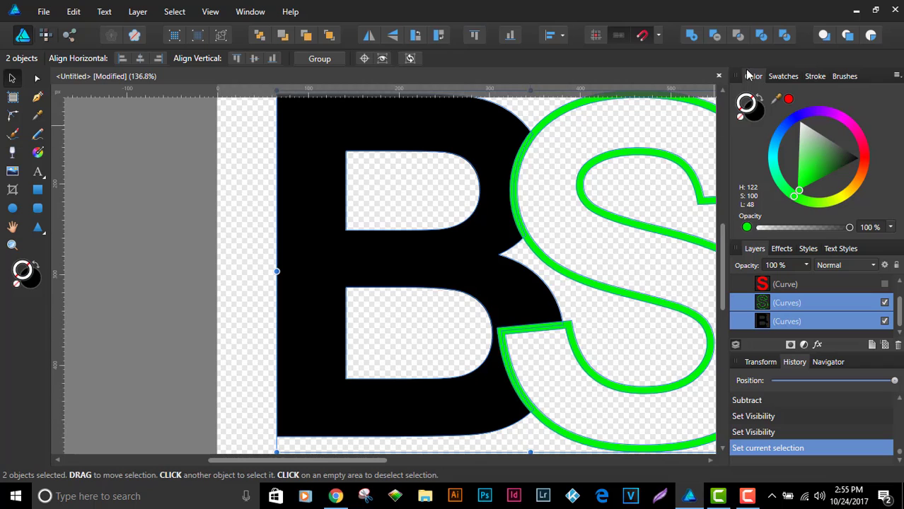
left_click(715, 36)
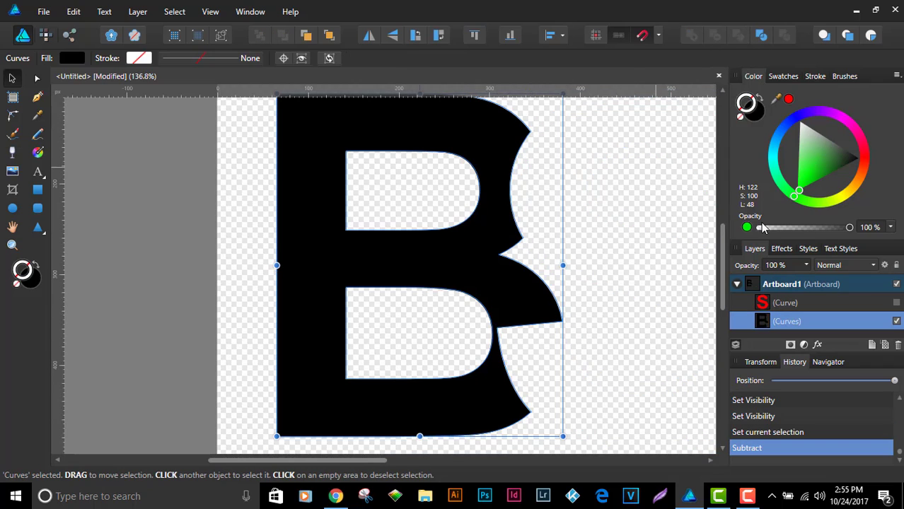
left_click(896, 303)
Step: Examine the transparent gap between the B and S at the upper and lower overlaps and across the whole logo
scroll(532, 161, "up", 10)
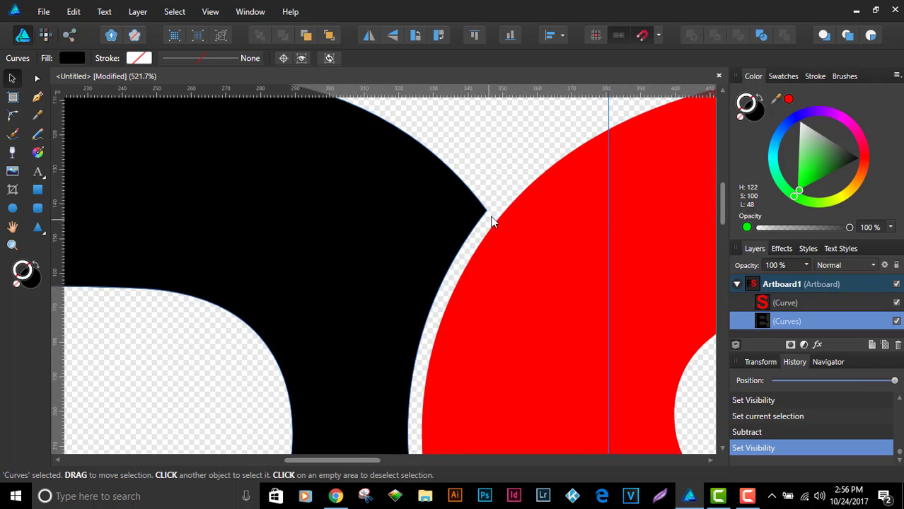
scroll(520, 260, "down", 8)
scroll(468, 262, "up", 6)
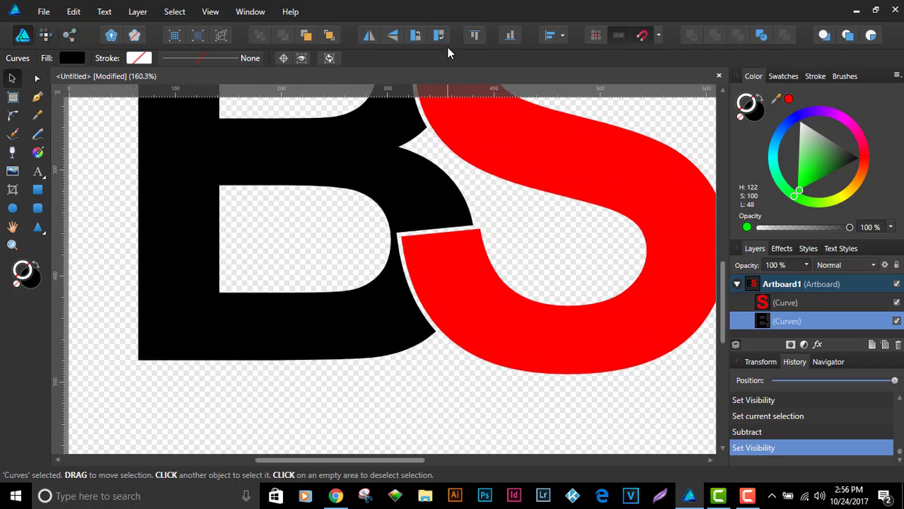
scroll(424, 234, "up", 3)
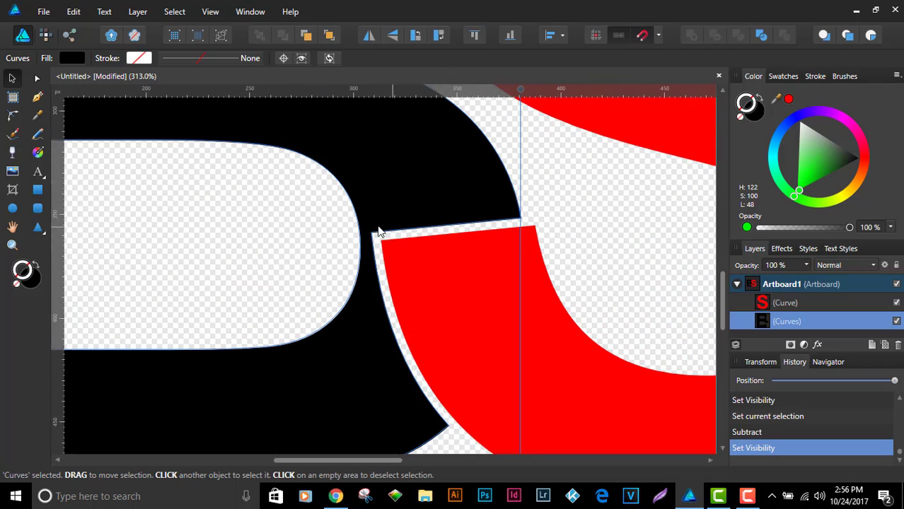
left_click(588, 231)
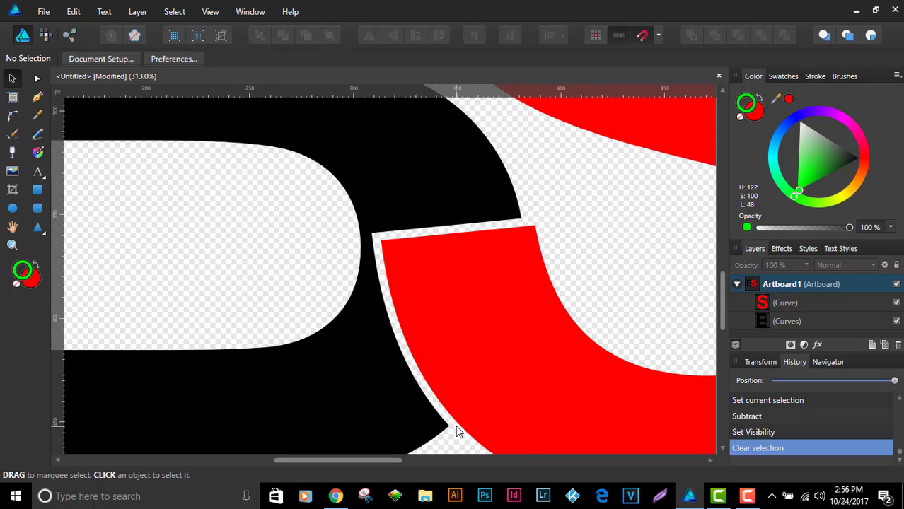
scroll(519, 243, "down", 6)
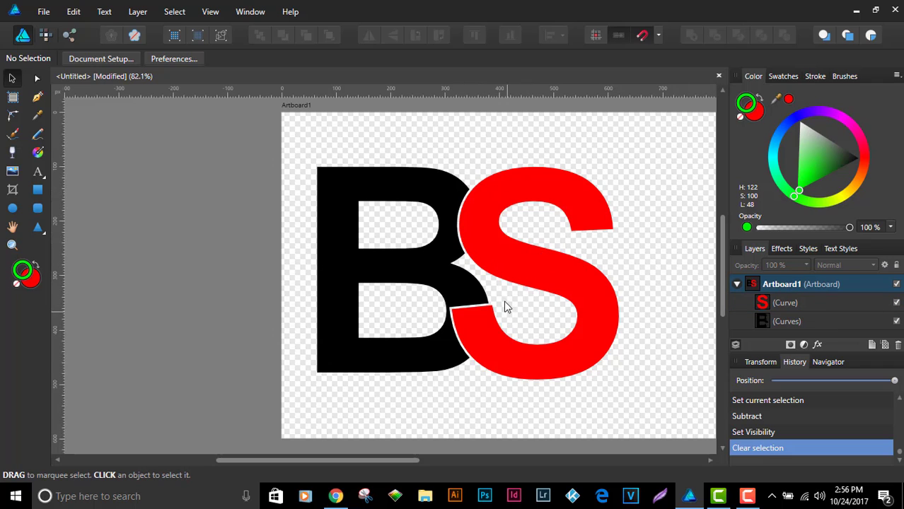
scroll(476, 268, "up", 1)
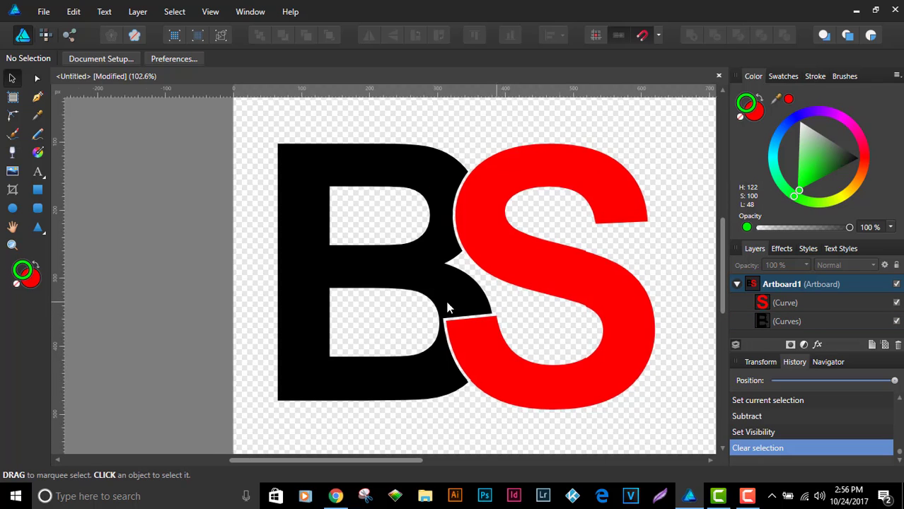
left_click_drag(488, 316, 419, 312)
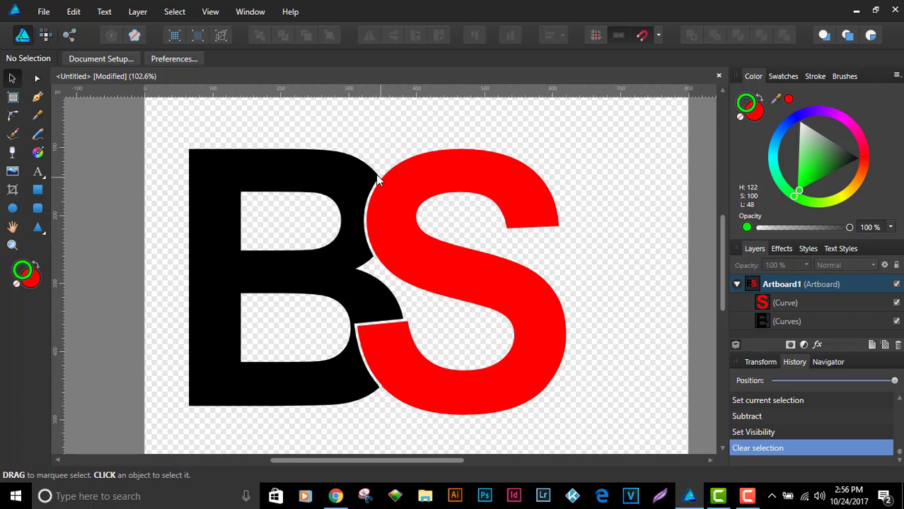
Step: Set the red S's stroke width to 0 pt
left_click(396, 238)
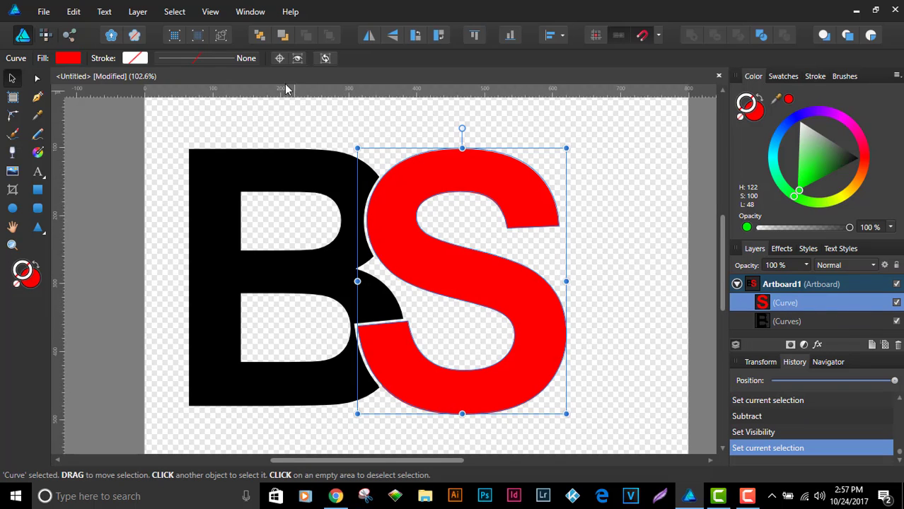
left_click(233, 59)
mouse_move(202, 107)
left_mouse_down()
mouse_move(227, 106)
mouse_move(189, 102)
left_mouse_up()
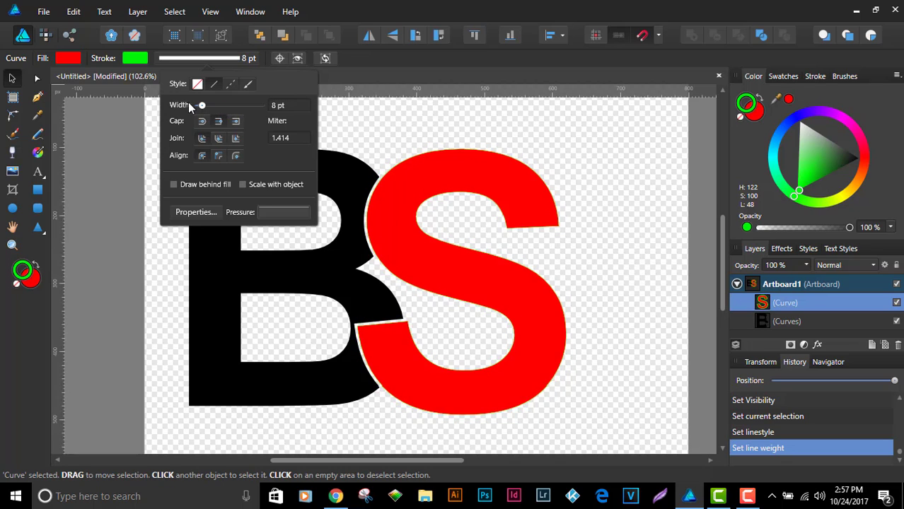
left_click(436, 122)
left_click(406, 176)
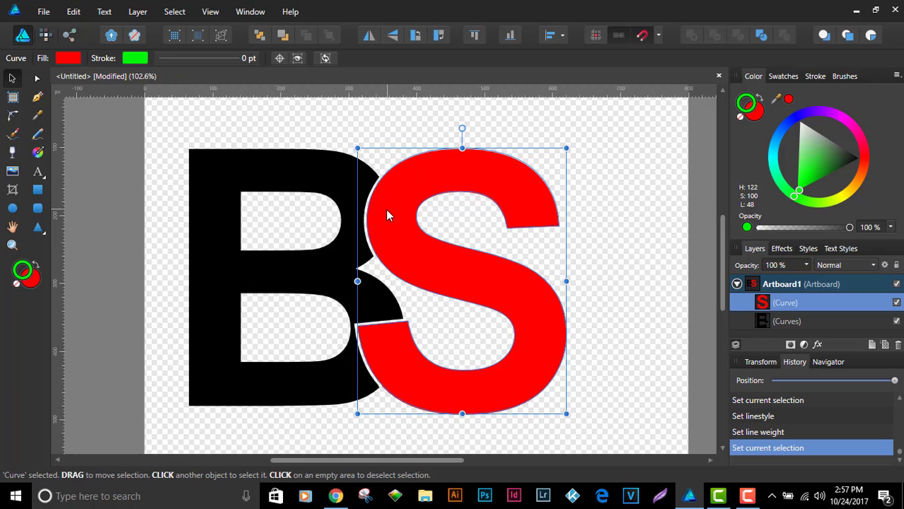
Step: Swap the S's fill and stroke colours so the fill is green and the stroke red
scroll(385, 210, "up", 1)
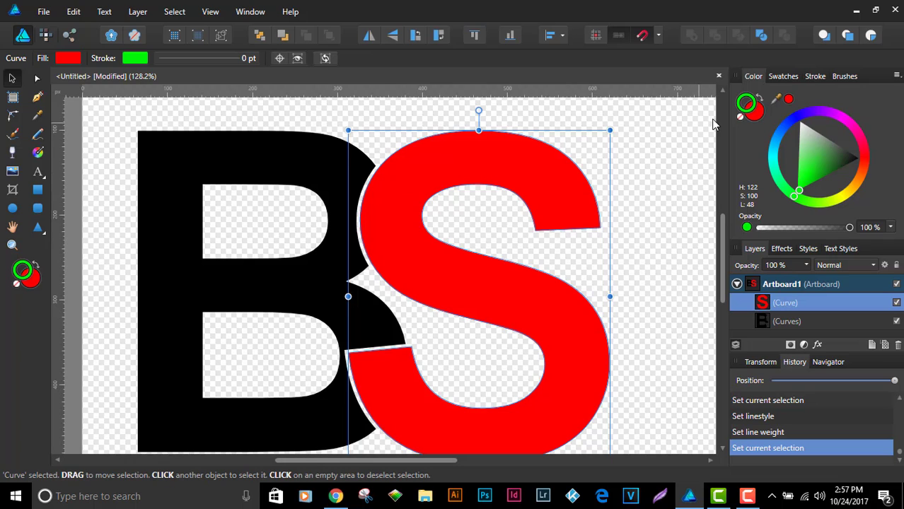
left_click(760, 100)
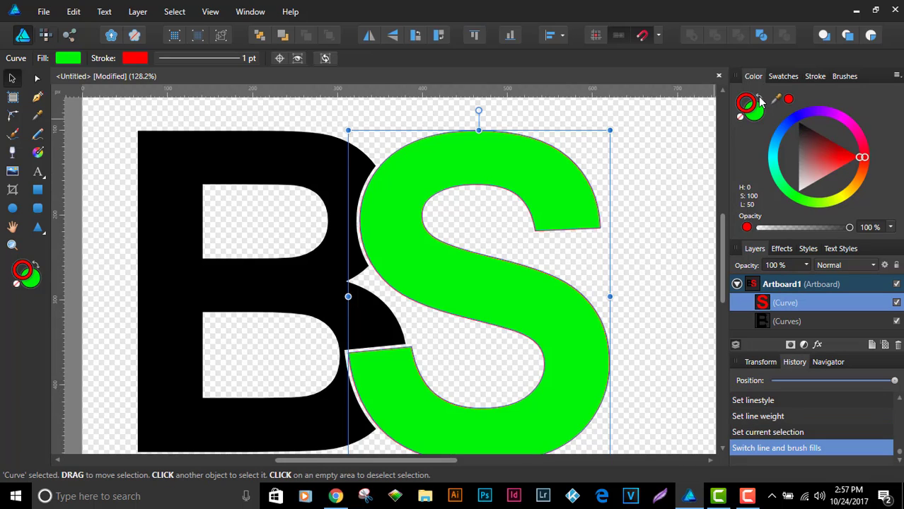
Step: Swap the S's fill and stroke colours back, then make the stroke the same red as the fill
left_click(756, 106)
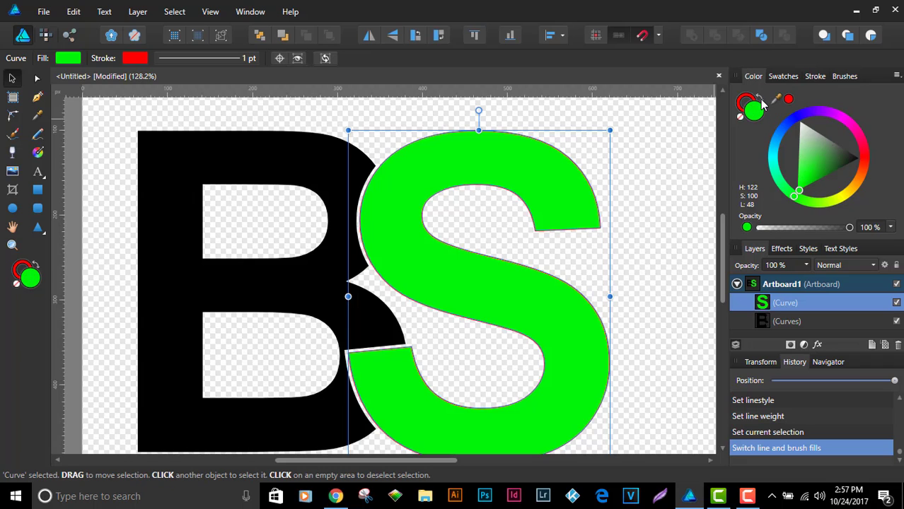
left_click(759, 101)
left_click(748, 102)
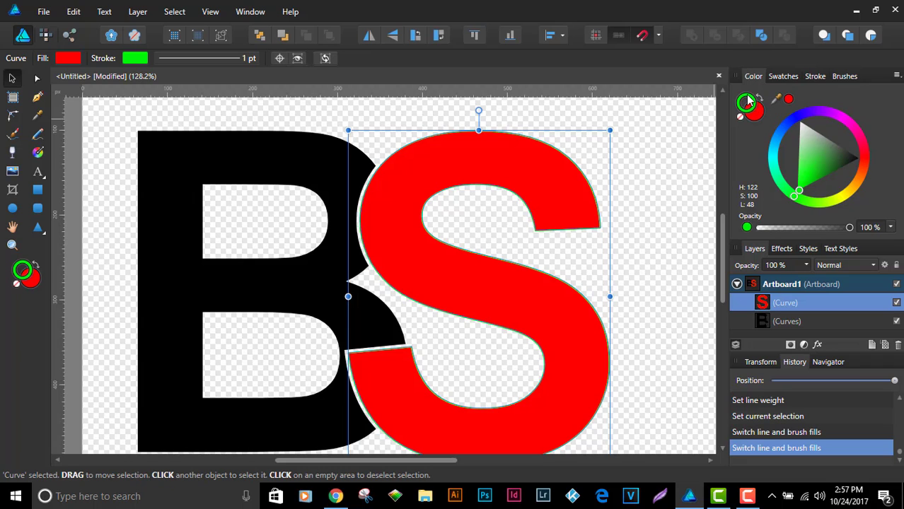
left_click(789, 100)
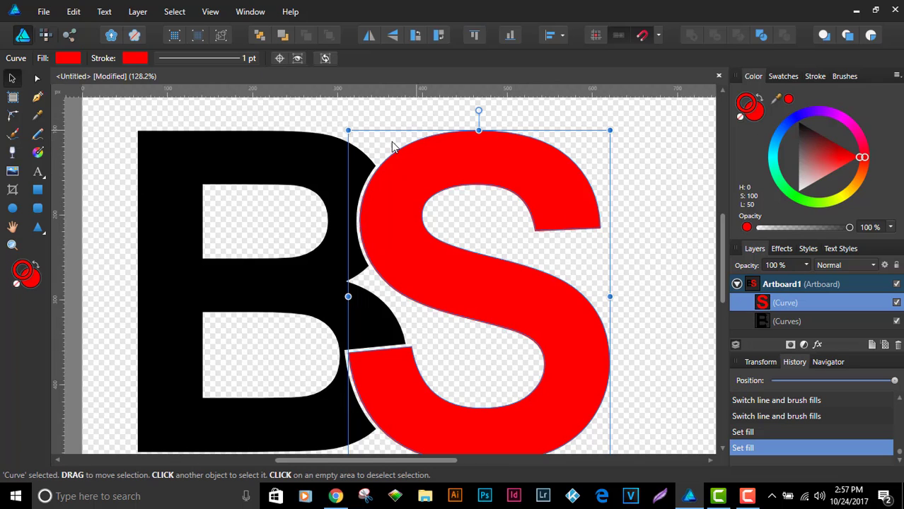
Step: Set the S's stroke width to 2.9 pt and clear the selection
left_click(251, 59)
left_click_drag(210, 104, 216, 106)
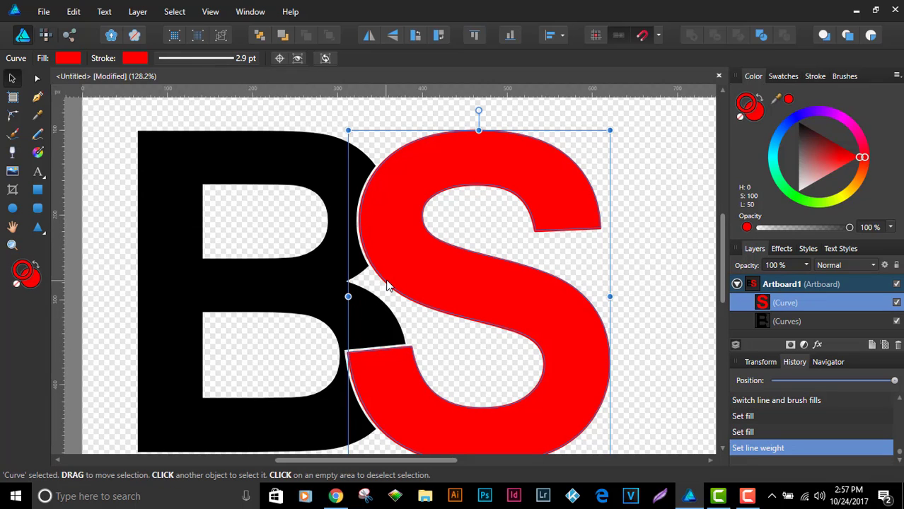
left_click(113, 206)
Step: Examine the narrowed gap between the B and the thickened S up close and across the whole logo
scroll(323, 236, "up", 2)
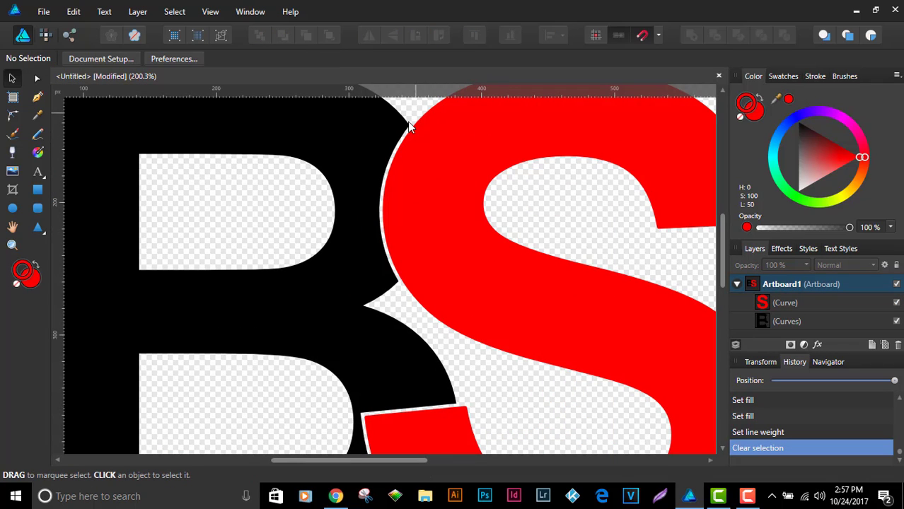
left_click(410, 282)
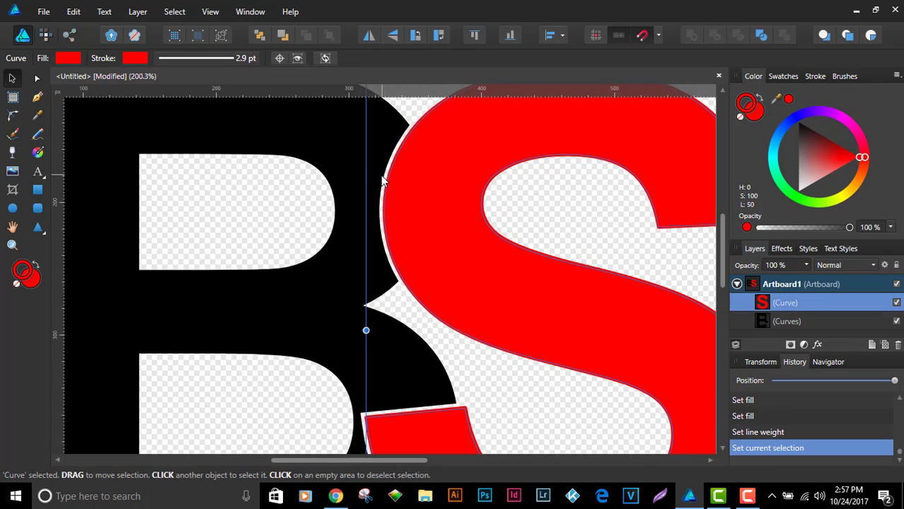
scroll(401, 185, "down", 3)
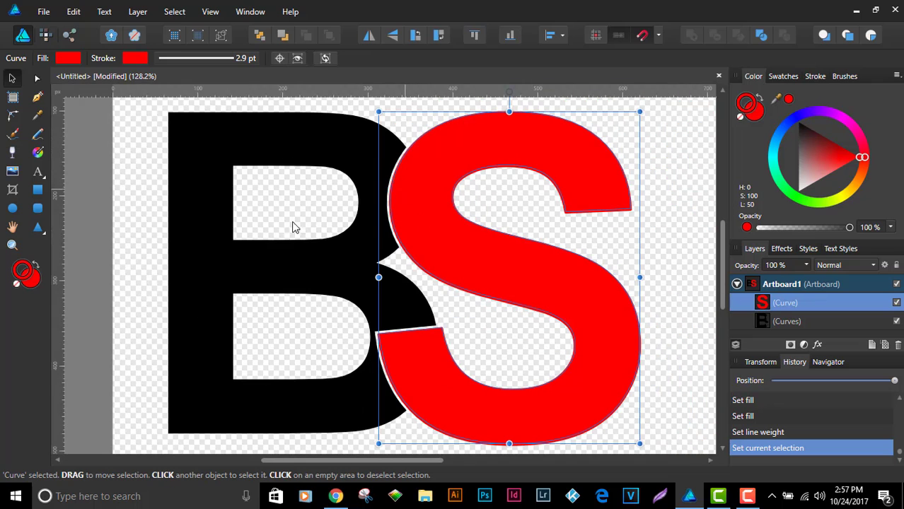
left_click(137, 170)
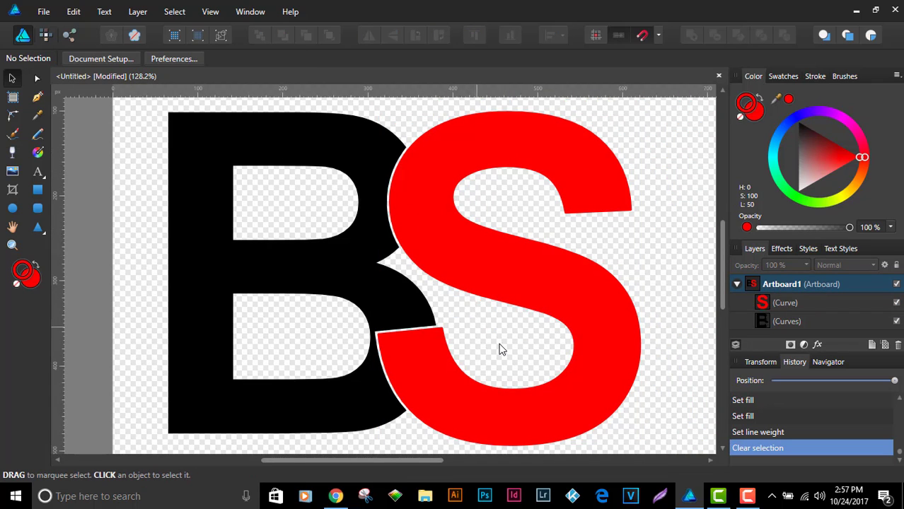
scroll(515, 332, "down", 3)
left_click_drag(517, 328, 450, 287)
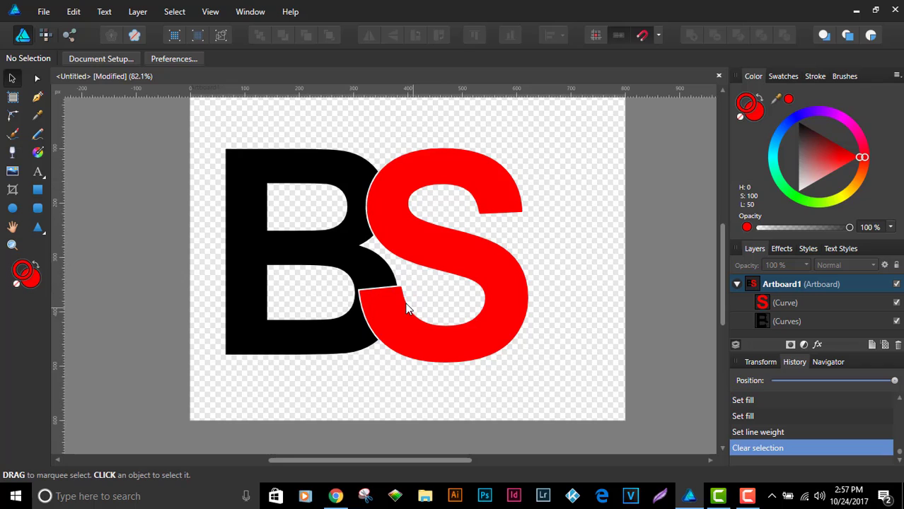
scroll(405, 308, "up", 1)
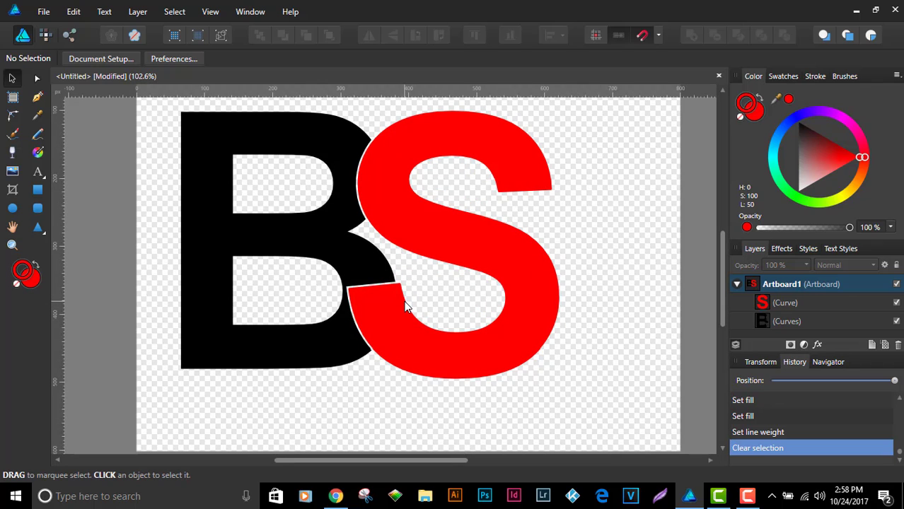